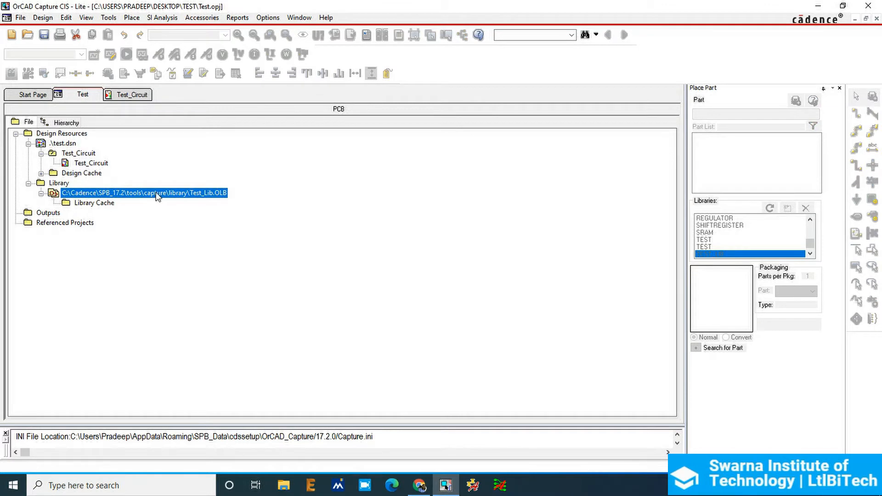
Step: Create a new part named Resistor with reference prefix R in the Test_Lib.OLB library
right_click(198, 192)
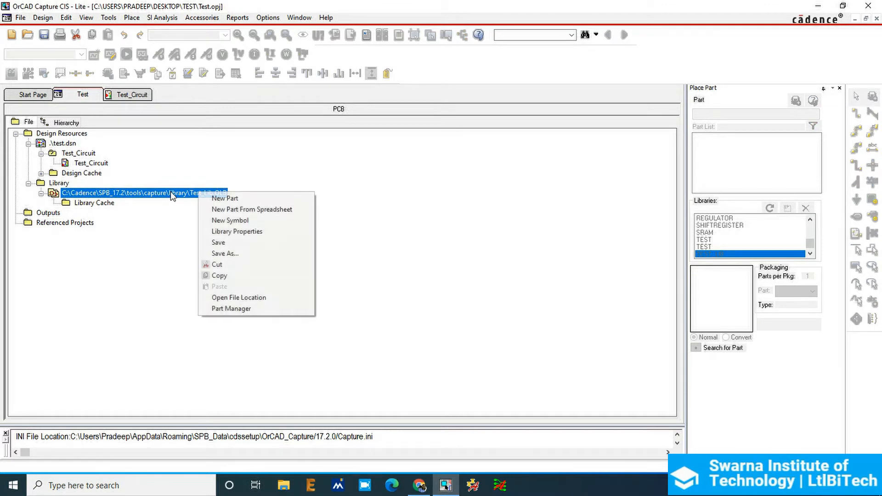
left_click(252, 198)
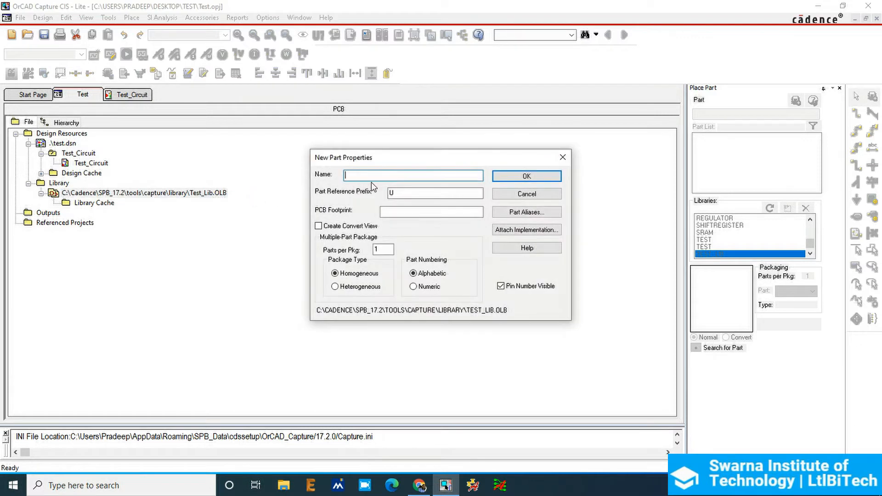
left_click_drag(368, 161, 413, 147)
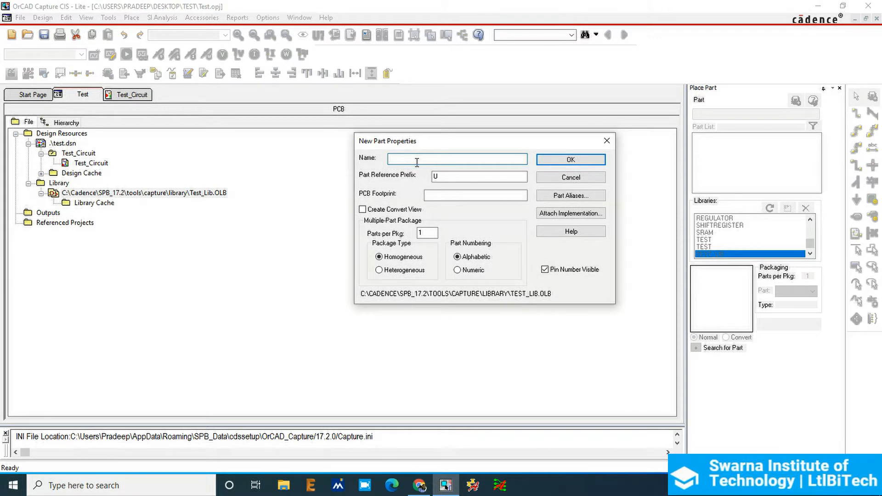
type("Resistor")
key("Tab")
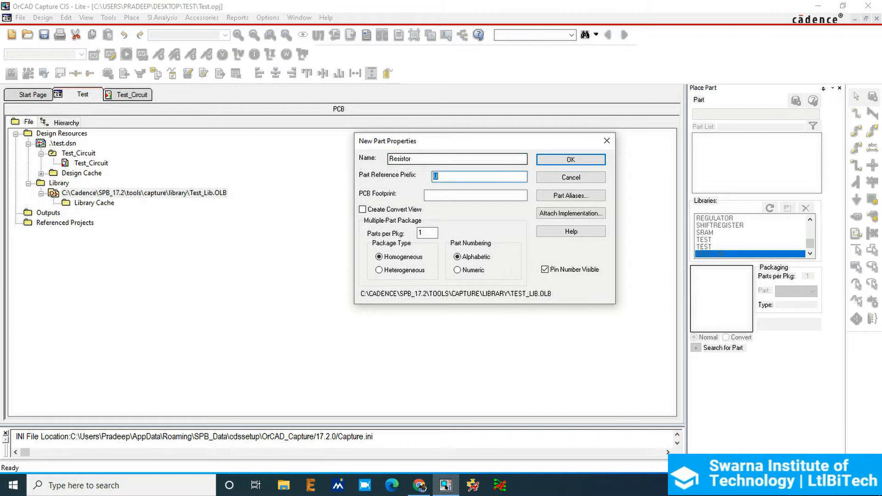
key("Tab")
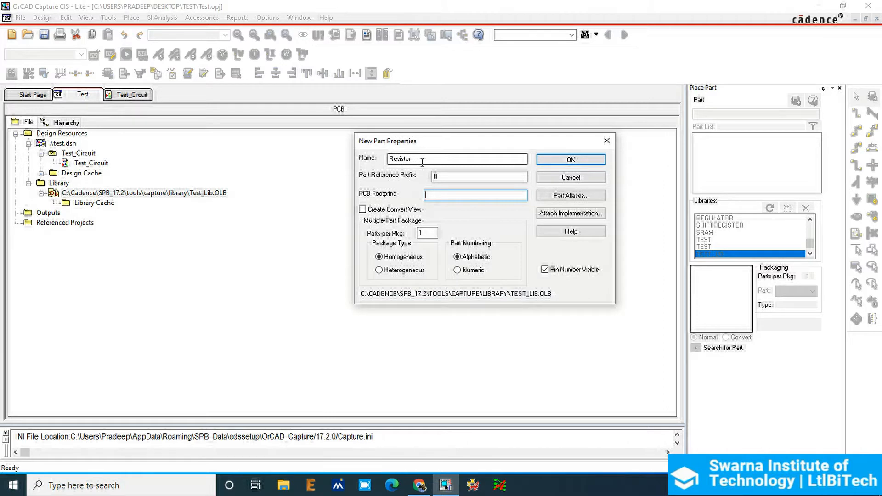
left_click(569, 161)
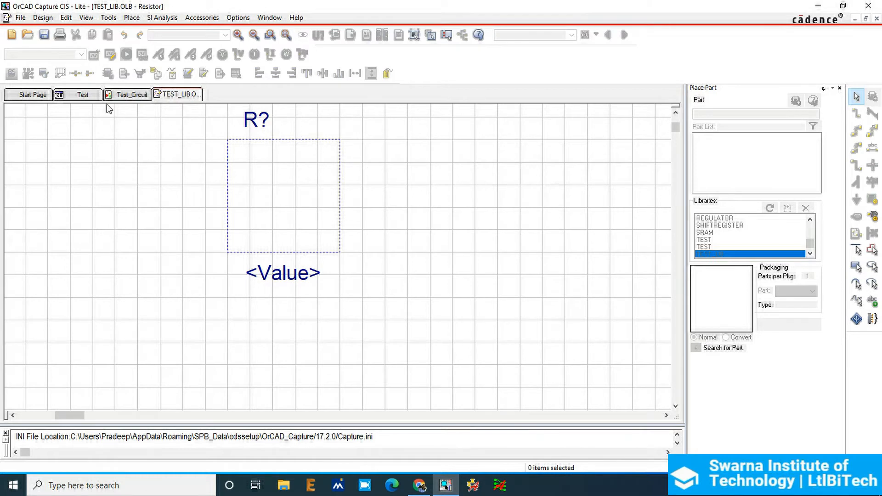
Step: Check the Resistor entry under Test_Lib.OLB in the project tree and return to its part drawing
left_click(76, 94)
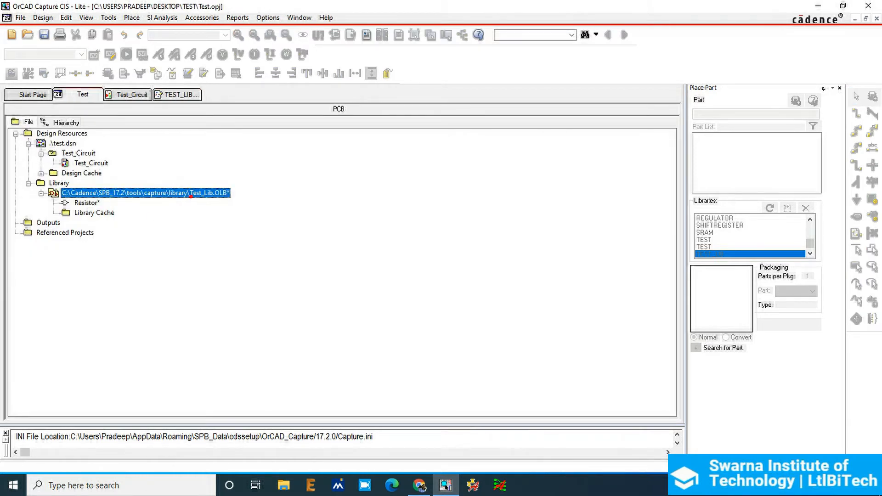
mouse_move(235, 189)
left_mouse_down()
mouse_move(241, 214)
mouse_move(133, 203)
mouse_move(146, 212)
mouse_move(130, 203)
mouse_move(146, 200)
left_mouse_up()
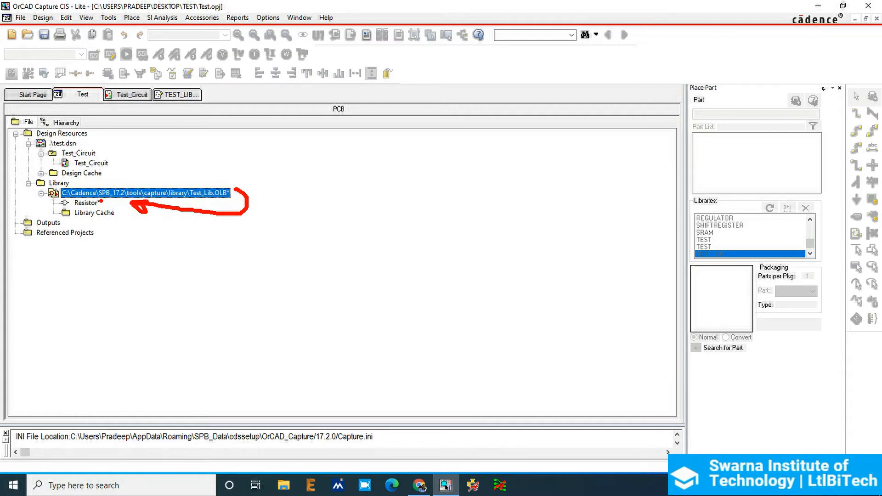
mouse_move(104, 205)
left_mouse_down()
mouse_move(124, 201)
mouse_move(154, 237)
mouse_move(180, 105)
mouse_move(189, 118)
left_mouse_up()
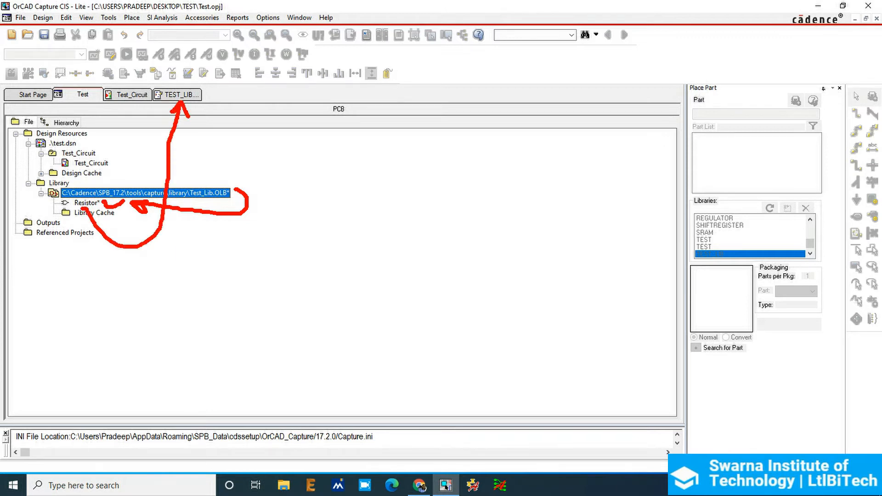
left_click(183, 95)
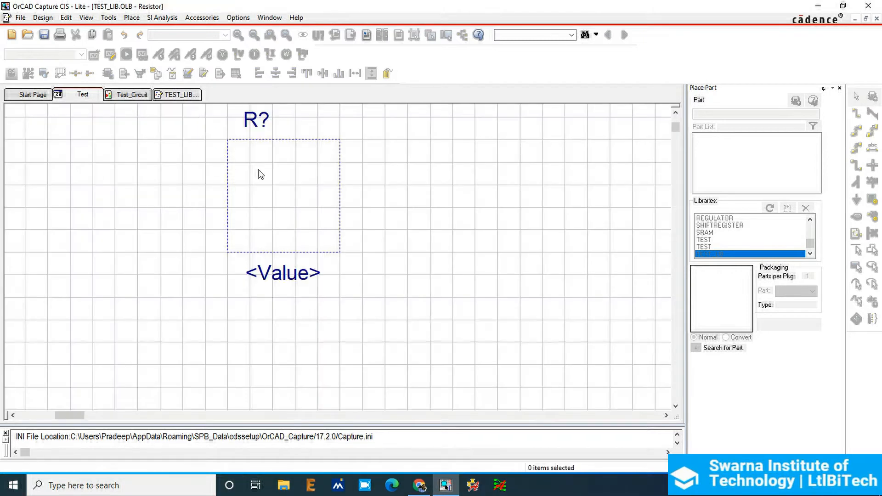
Step: Widen the Resistor part's dashed boundary box to eight grid squares, extending it to the right
left_click(270, 139)
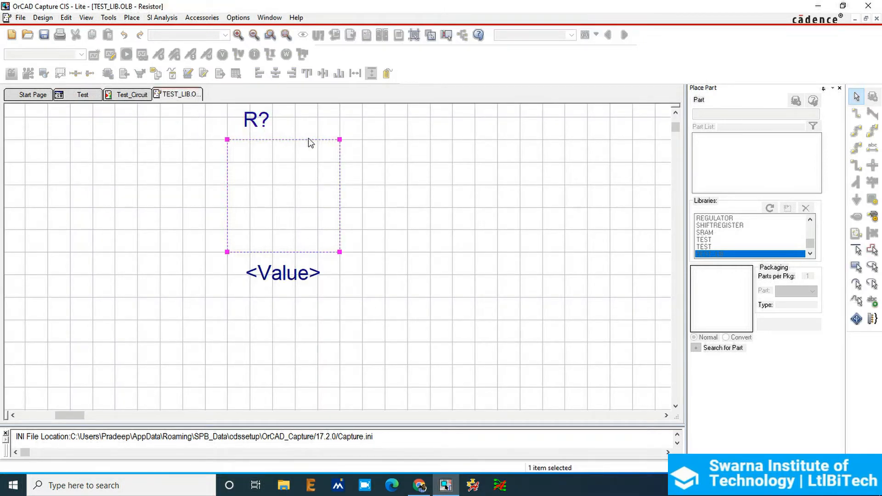
left_click_drag(340, 140, 417, 151)
left_click(420, 194)
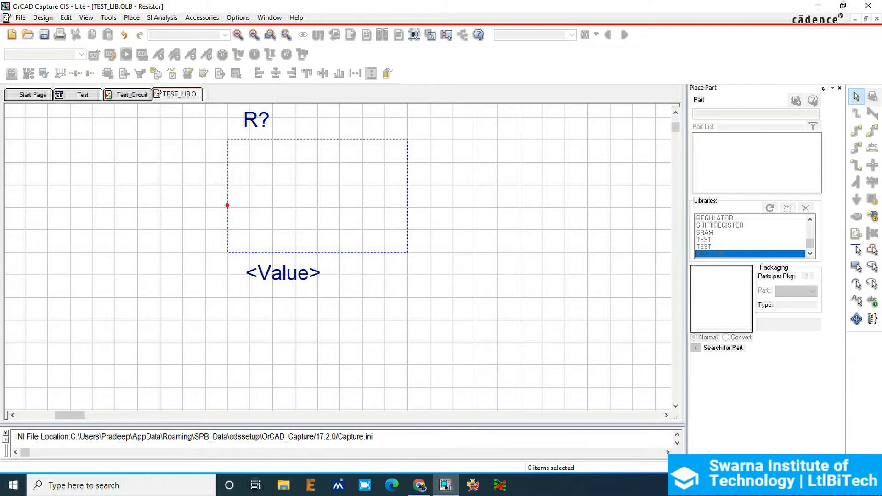
mouse_move(230, 202)
left_mouse_down()
mouse_move(307, 182)
mouse_move(446, 195)
left_mouse_up()
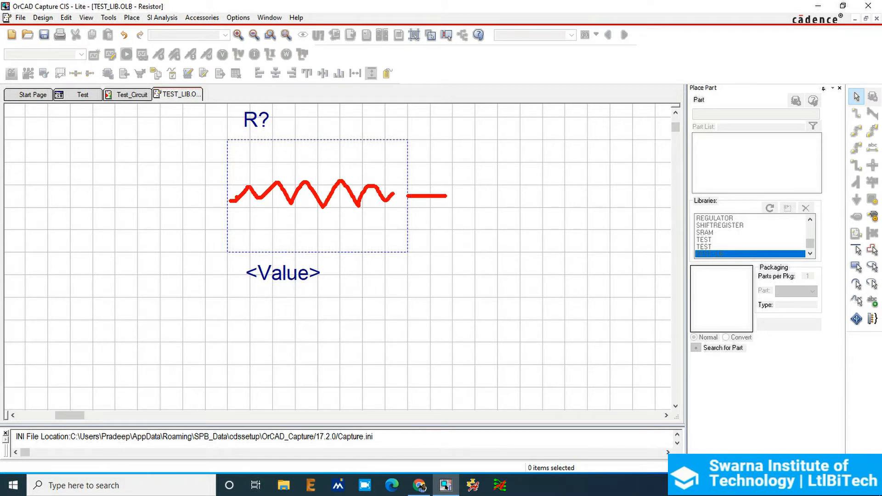
left_click_drag(197, 196, 231, 195)
key("Escape")
Step: Move the boundary box's upper and lower edges down one grid square each, making it eight by five squares
left_click(227, 141)
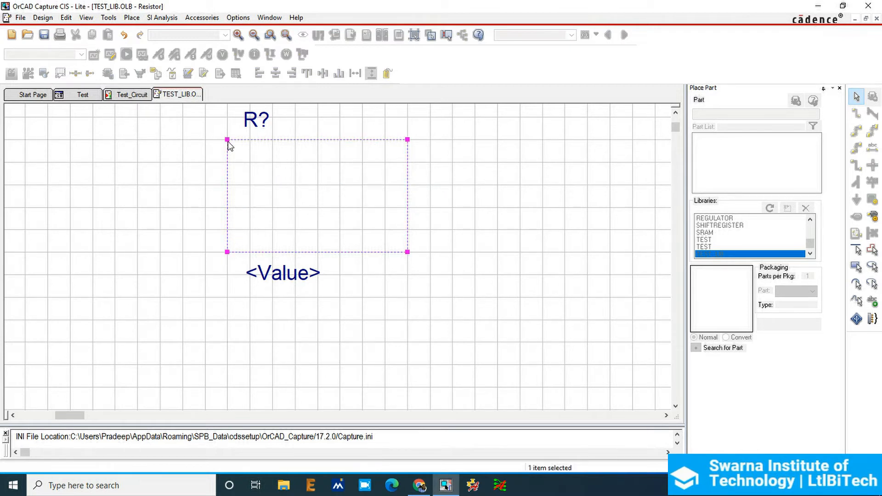
left_click_drag(227, 139, 227, 163)
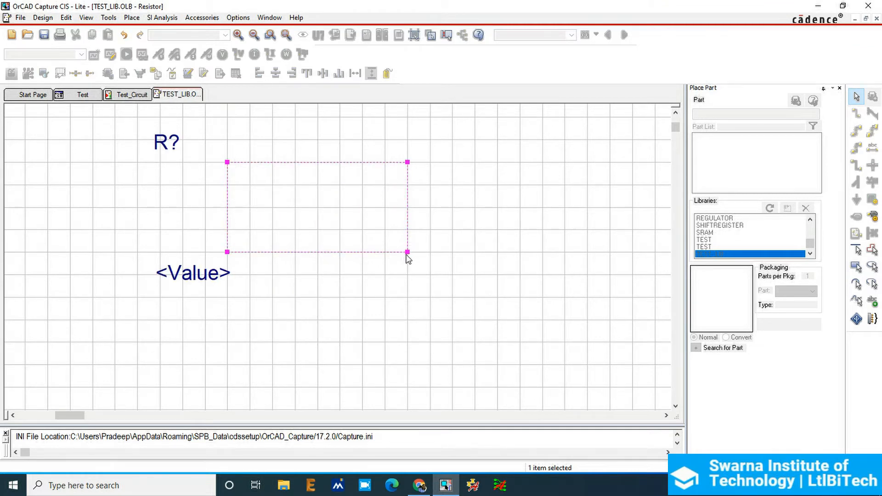
left_click_drag(408, 252, 419, 272)
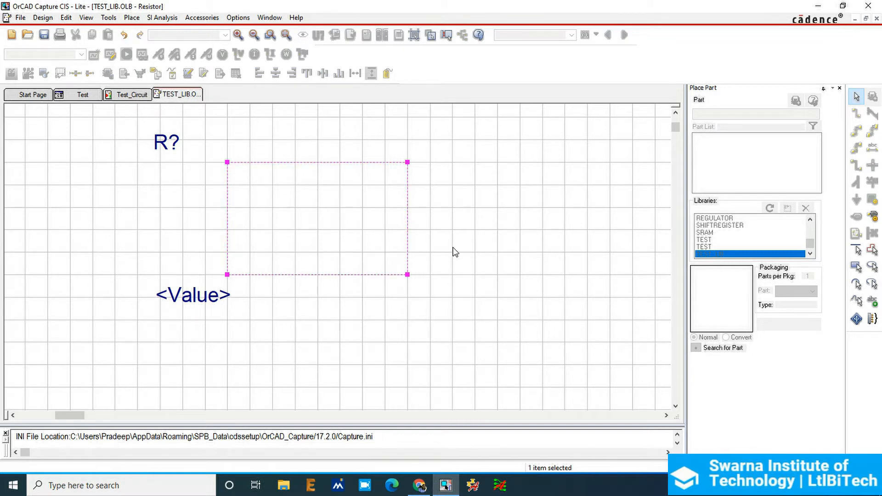
left_click(856, 251)
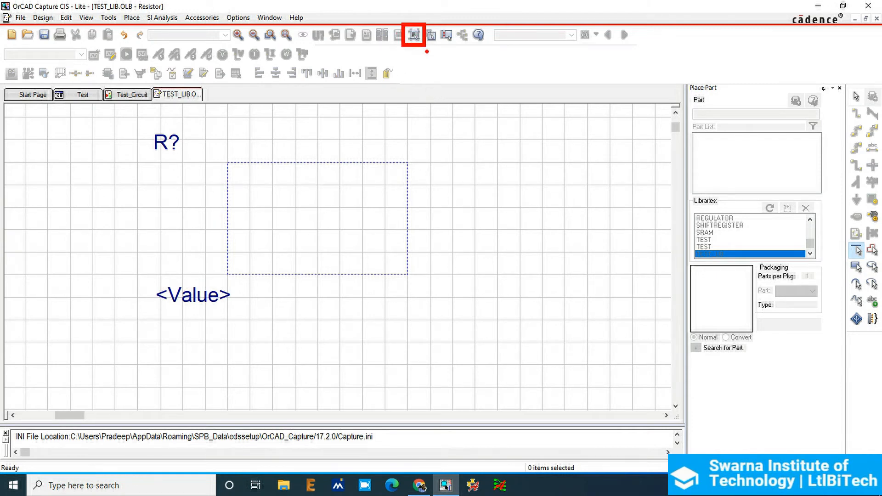
left_click(415, 38)
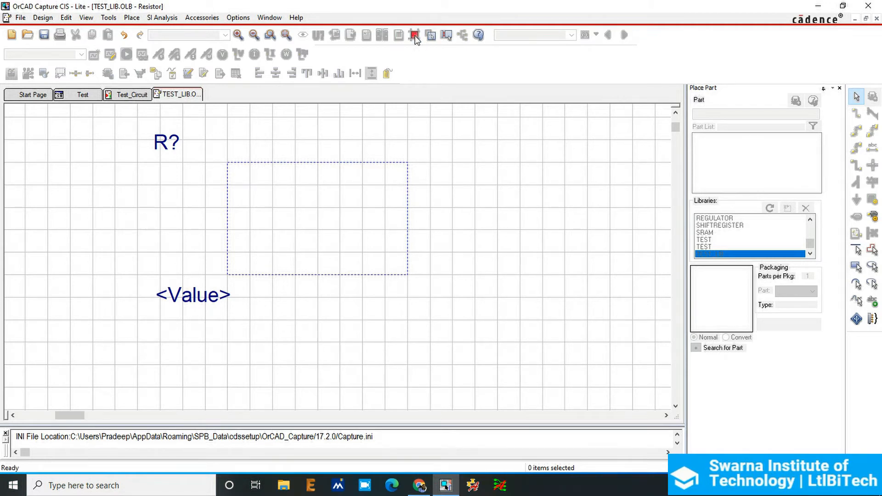
left_click(414, 36)
Step: Draw a line from the boundary's left edge, three squares below its top, half a grid square up and right with grid snapping off
left_click(856, 250)
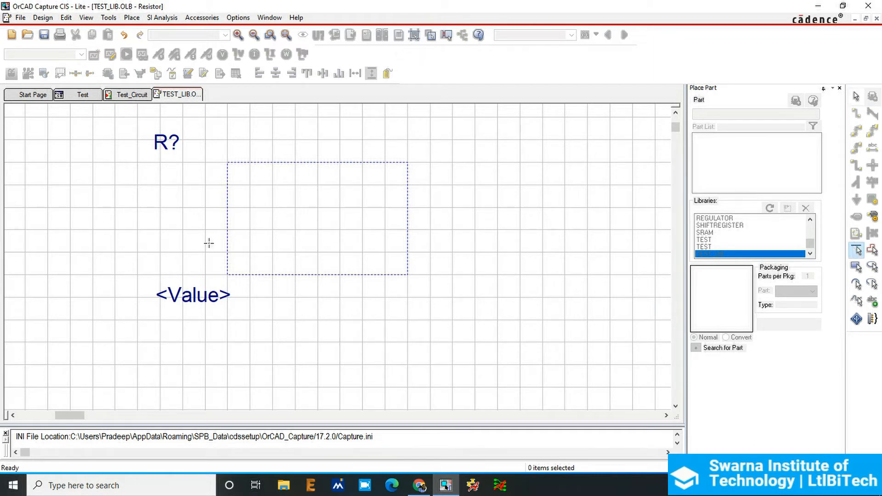
left_click(230, 228)
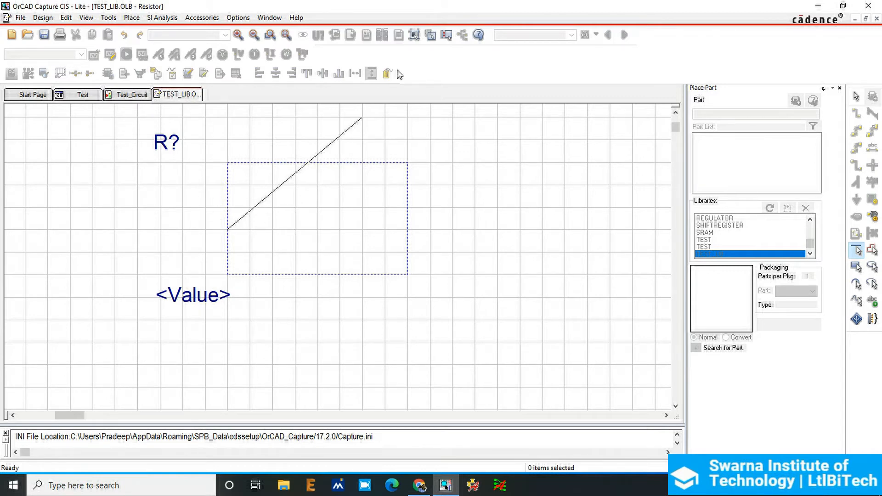
left_click(415, 36)
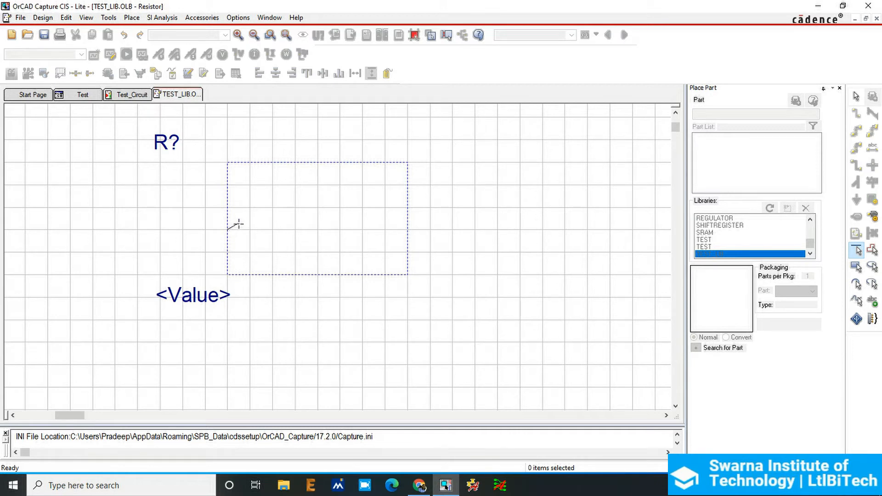
scroll(192, 224, "up", 1, "ctrl")
scroll(345, 264, "up", 4, "ctrl")
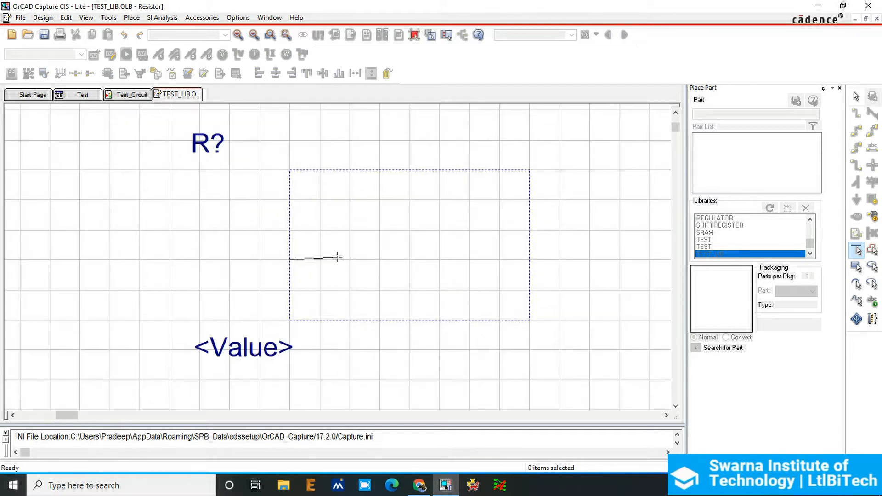
scroll(335, 256, "up", 3, "ctrl")
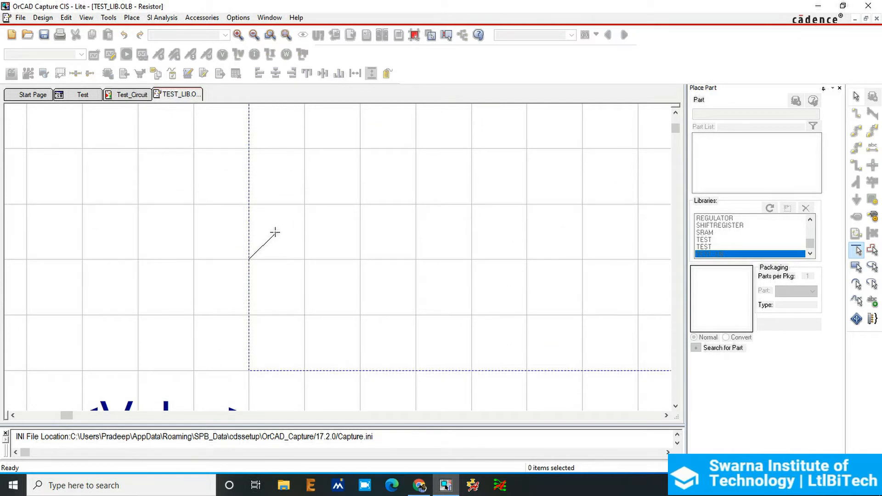
left_click(276, 232)
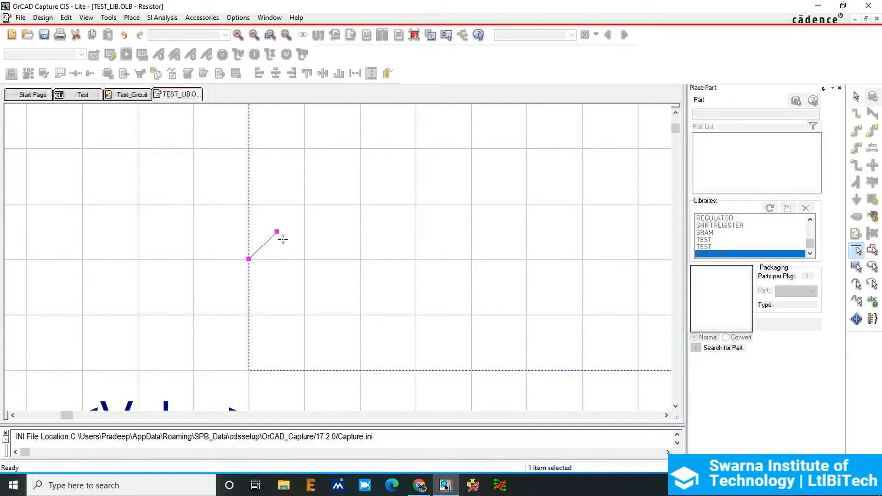
Step: Continue the resistor zigzag with three half-square diagonal lines to complete two peaks, redrawing the misaligned last segment to end on the grid line
left_click(304, 259)
left_click(332, 231)
left_click(354, 259)
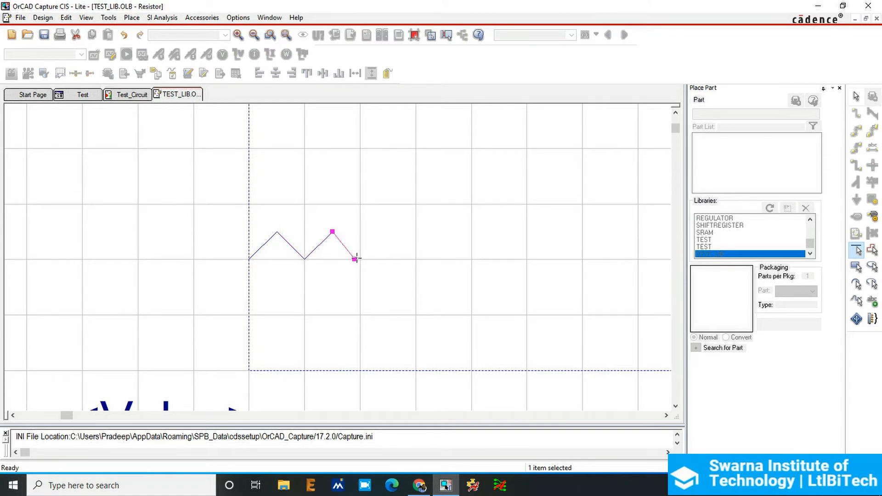
key("ctrl+z")
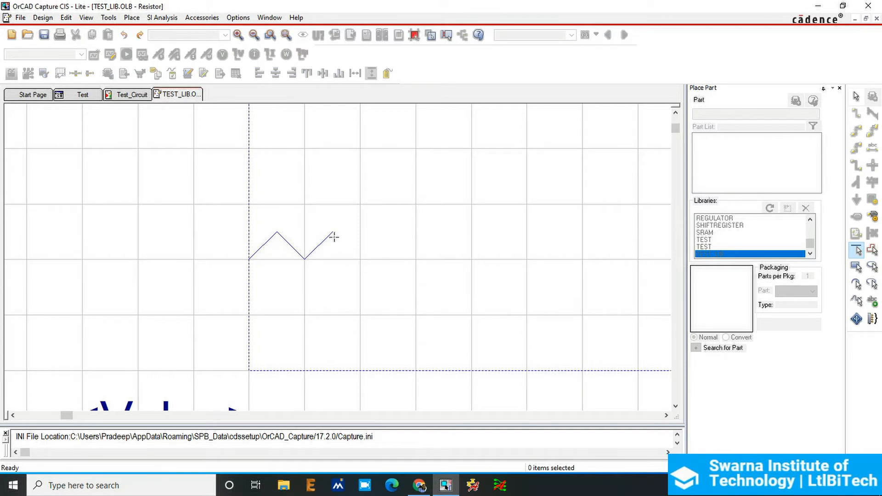
left_click(332, 232)
left_click(360, 259)
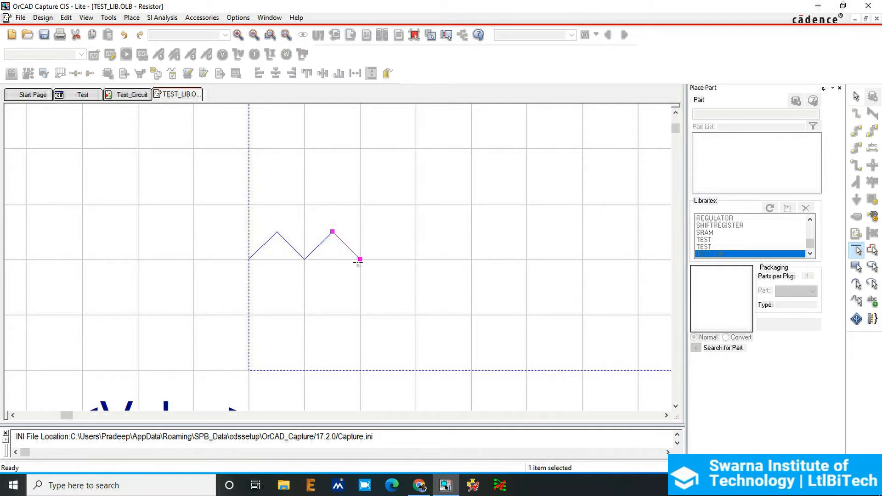
Step: Add two more matching peaks to make a four-peak zigzag four grid squares long, and end line drawing
left_click(387, 232)
double_click(416, 259)
left_click(416, 259)
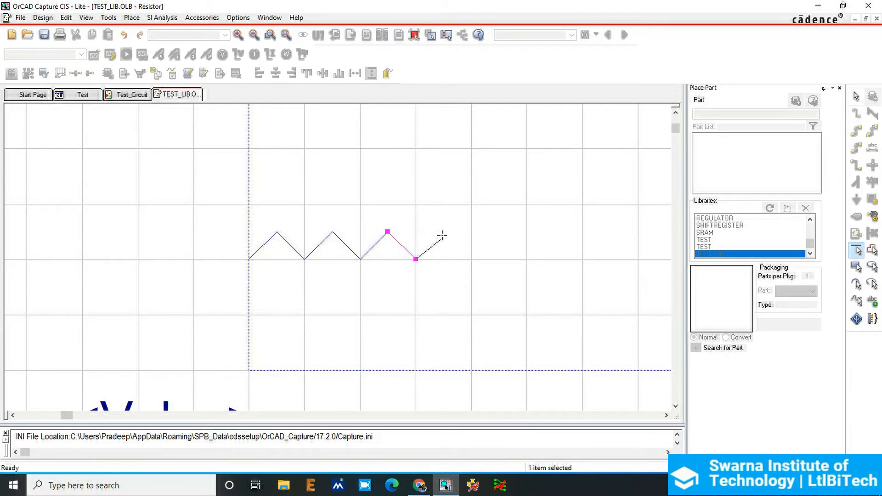
double_click(443, 231)
left_click(470, 259)
right_click(500, 213)
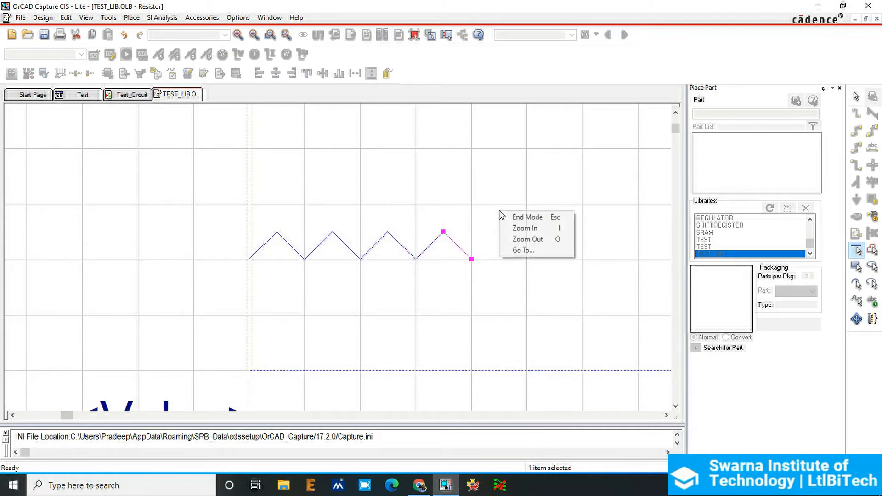
left_click(517, 217)
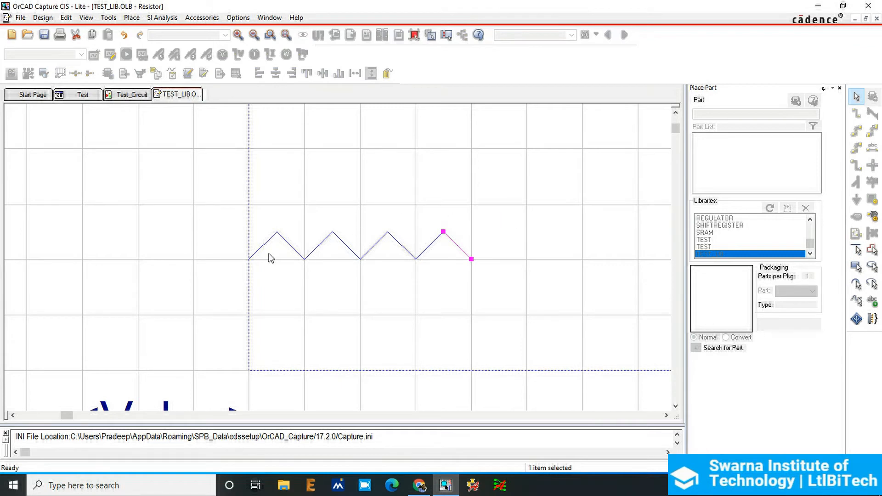
left_click(173, 246)
scroll(160, 260, "down", 3, "ctrl")
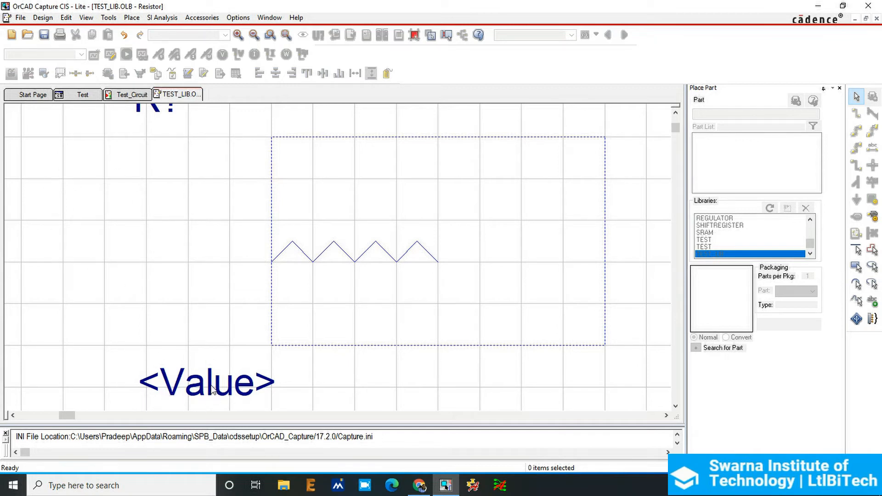
scroll(212, 388, "up", 1, "ctrl")
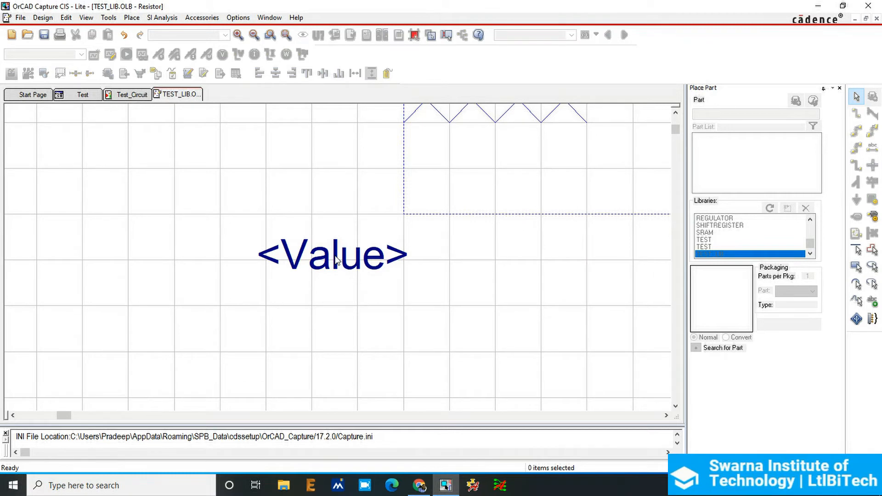
scroll(335, 260, "up", 1, "ctrl")
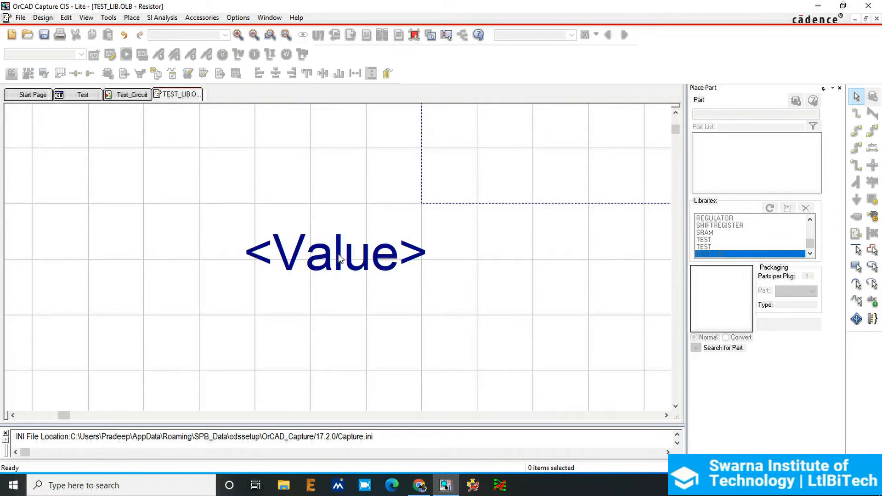
scroll(339, 260, "down", 4, "ctrl")
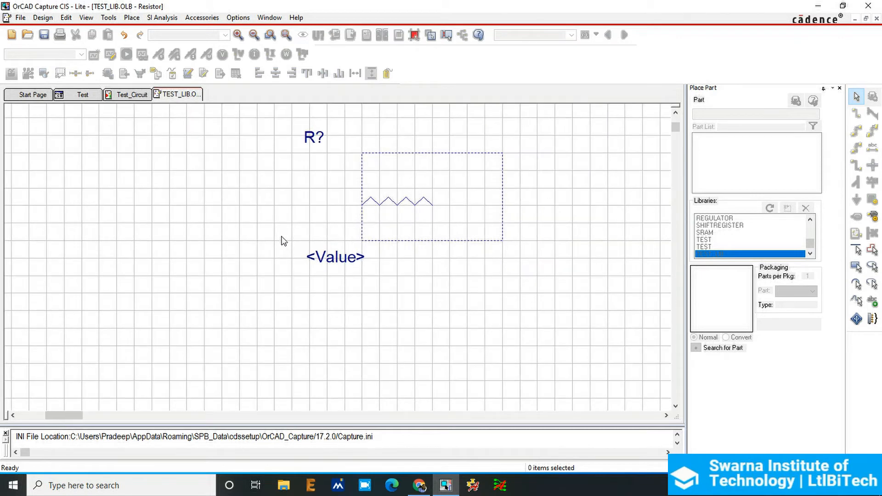
scroll(285, 238, "down", 1, "ctrl")
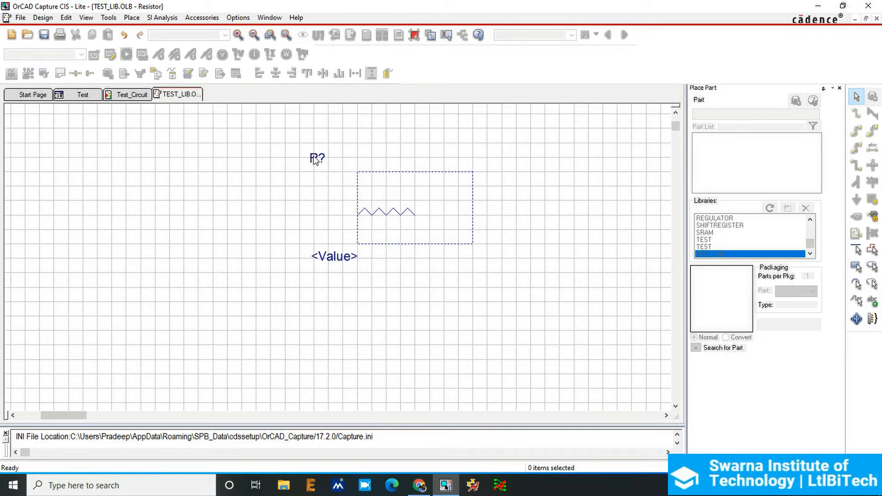
Step: Shrink the part boundary box around the zigzag to four by two grid squares, with grid snapping on
scroll(313, 156, "up", 4, "ctrl")
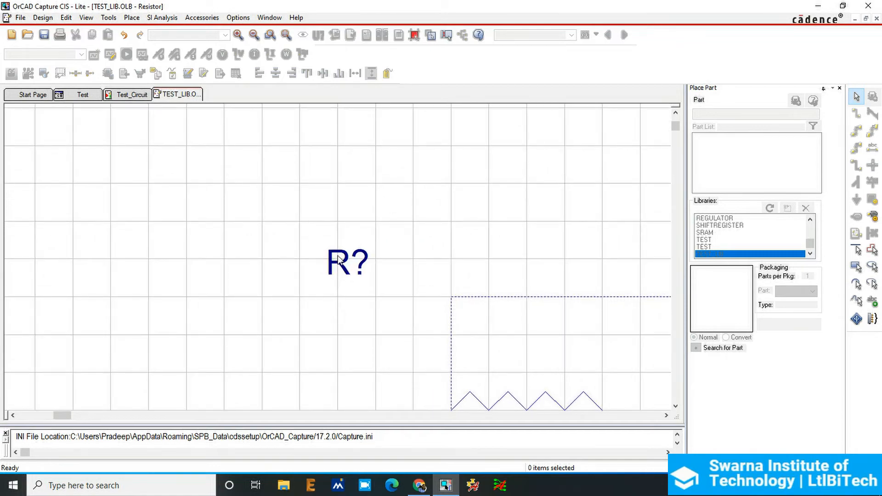
scroll(339, 258, "up", 3, "ctrl")
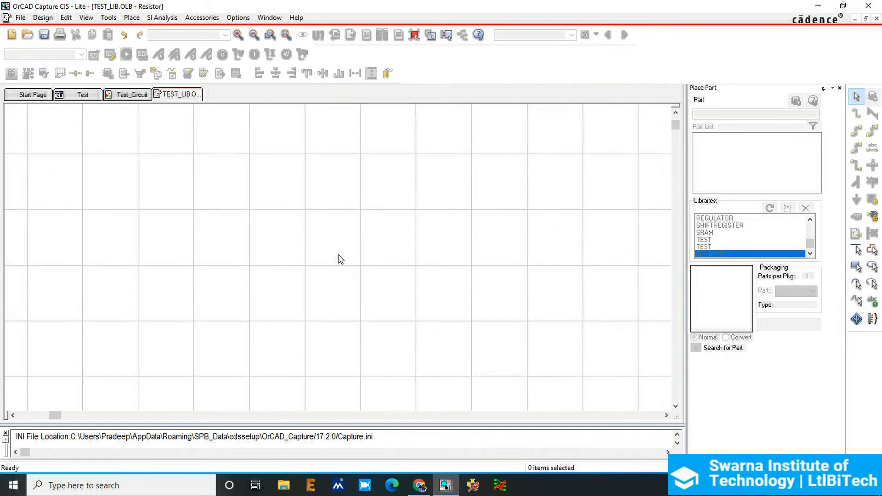
scroll(339, 258, "down", 4, "ctrl")
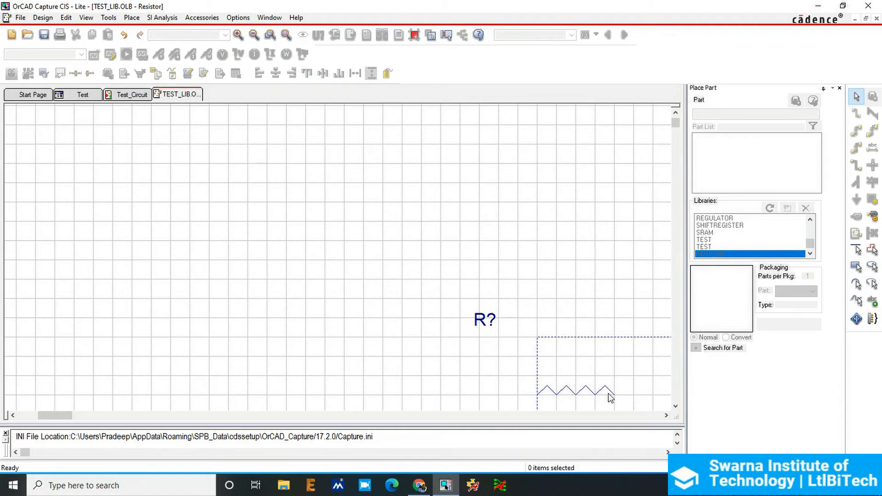
scroll(609, 395, "up", 1, "ctrl")
scroll(339, 261, "up", 4, "ctrl")
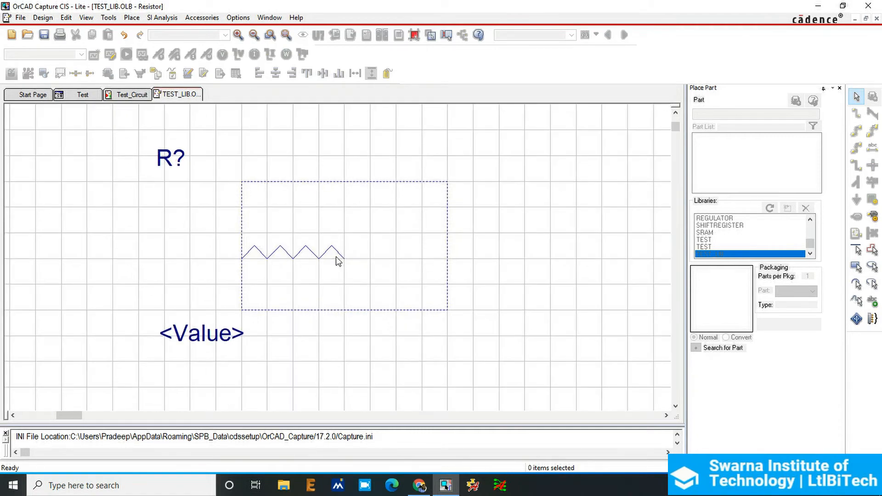
left_click(510, 148)
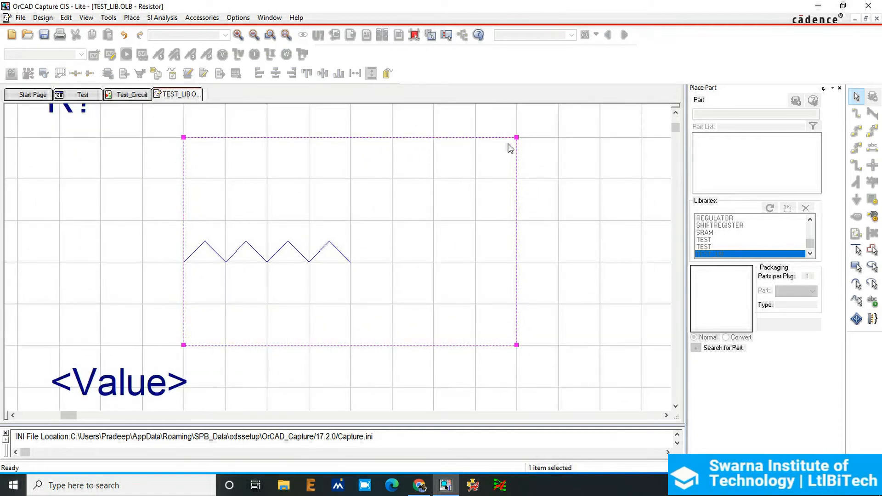
mouse_move(516, 137)
left_mouse_down()
mouse_move(384, 148)
mouse_move(388, 171)
mouse_move(395, 152)
mouse_move(384, 171)
mouse_move(393, 152)
mouse_move(515, 143)
left_mouse_up()
left_click(413, 35)
left_click_drag(516, 140, 345, 262)
left_click_drag(351, 348, 359, 286)
left_click(434, 263)
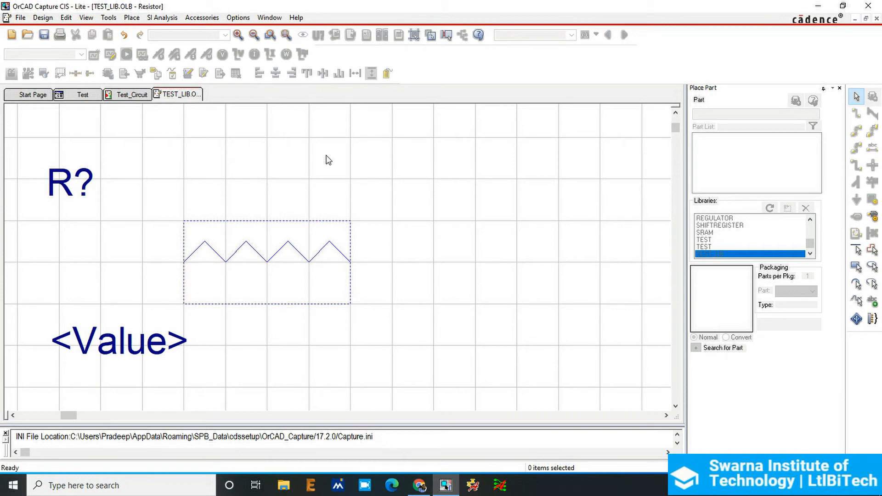
Step: Place two short passive pins, named and numbered 1 and 2, at the zigzag's left and right ends respectively
left_click(130, 19)
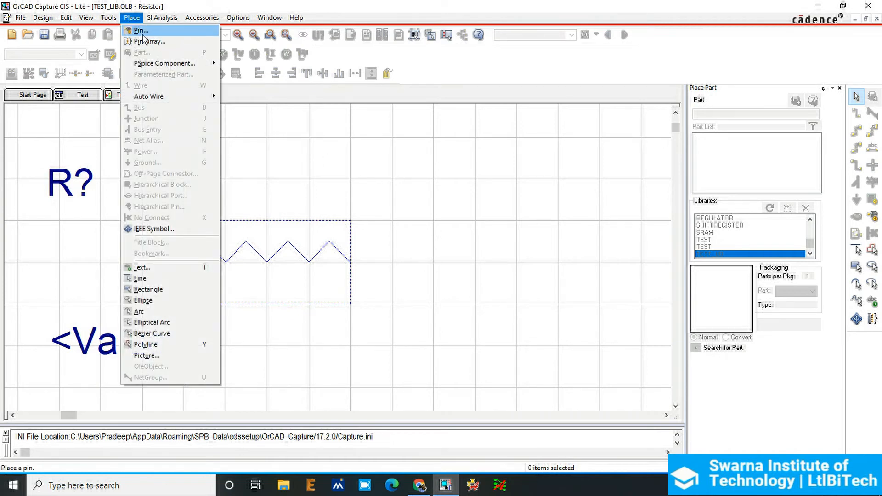
left_click(141, 31)
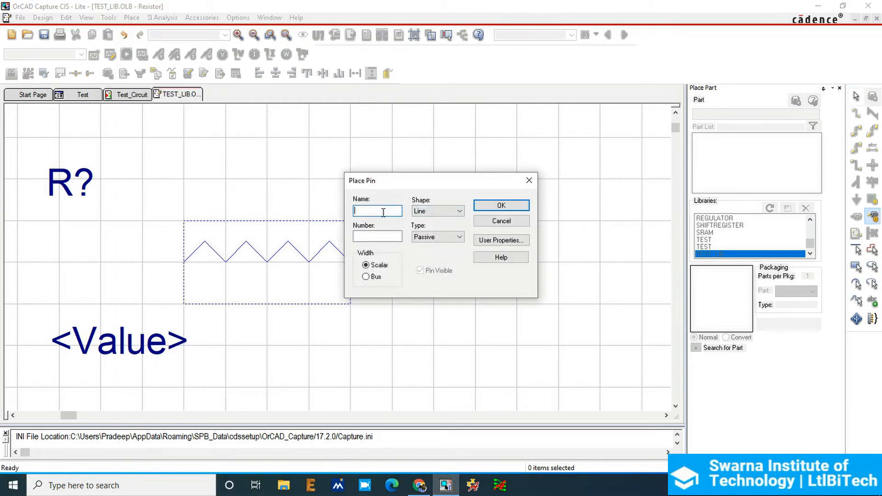
left_click(375, 238)
left_click(458, 213)
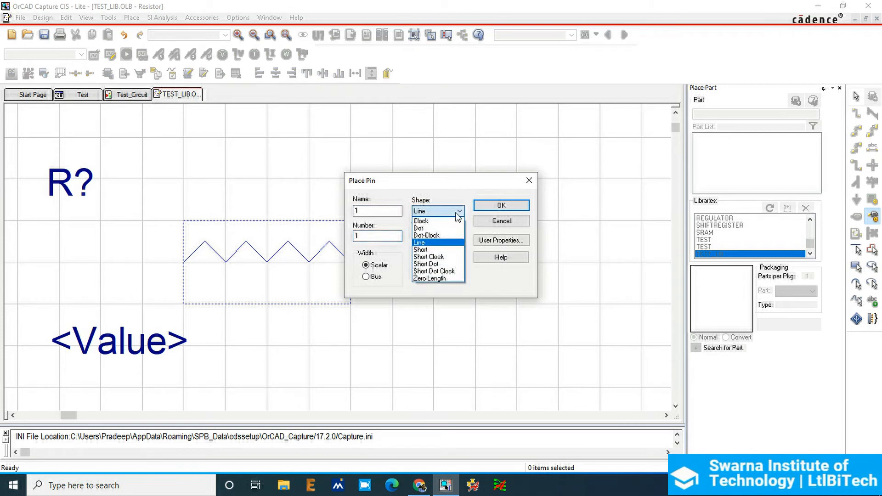
left_click(435, 253)
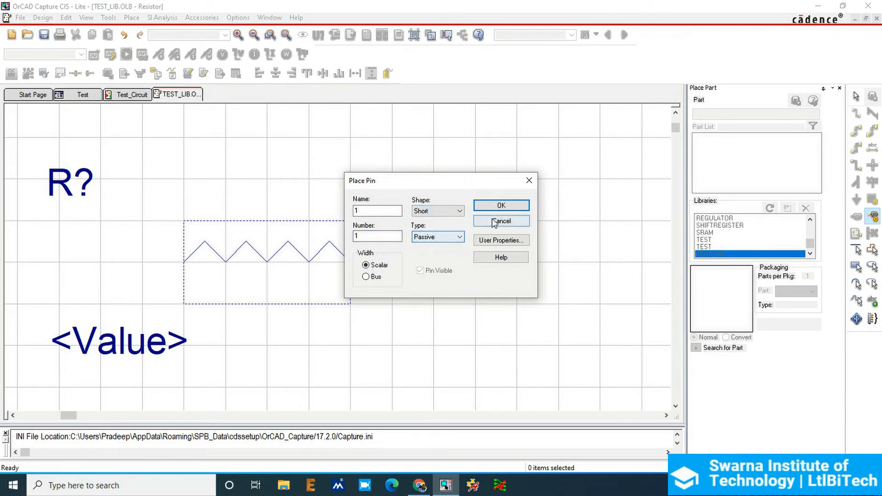
left_click(500, 206)
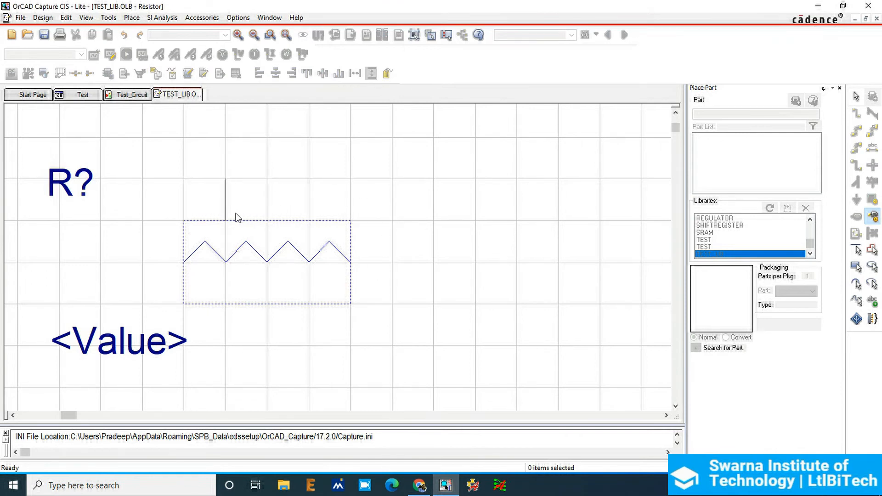
left_click(172, 262)
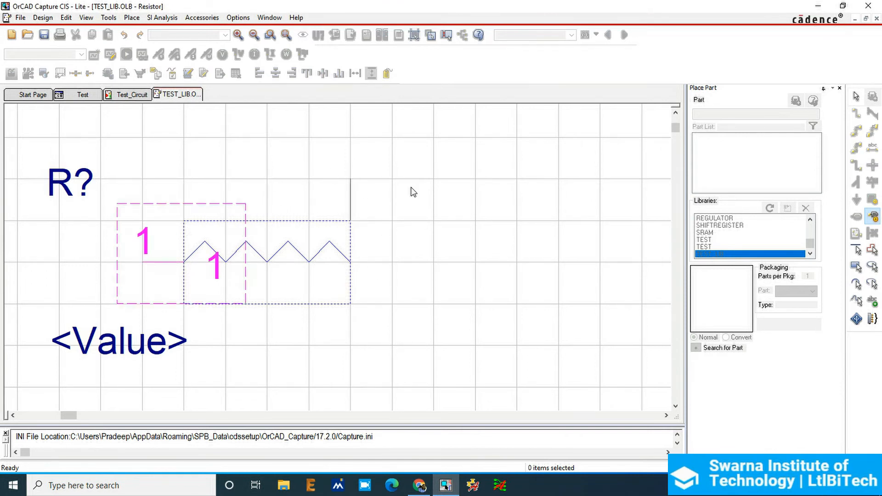
right_click(534, 182)
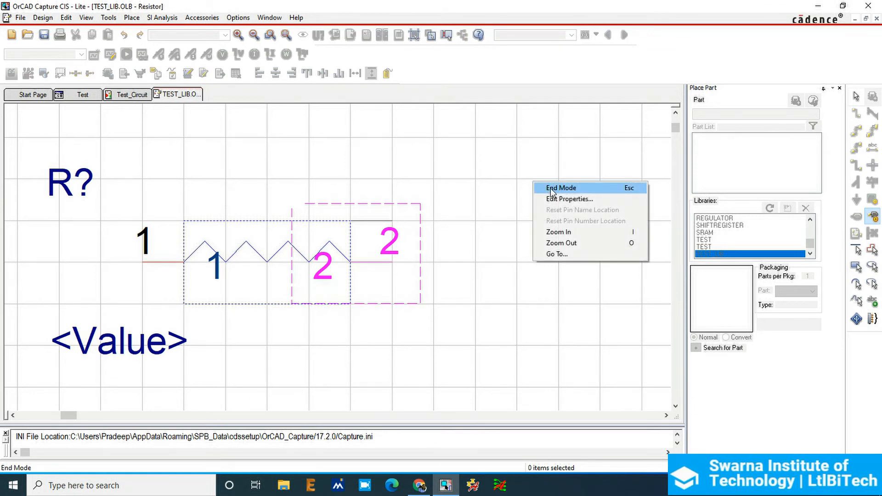
left_click(550, 188)
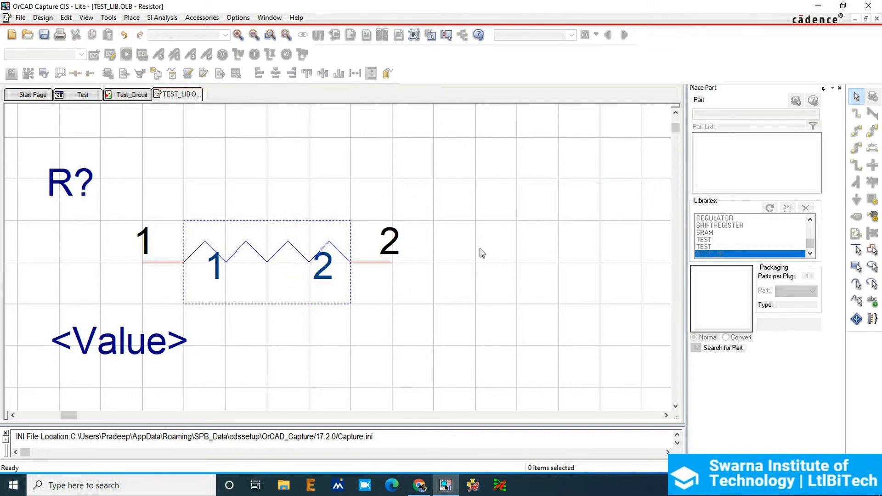
left_click(156, 261)
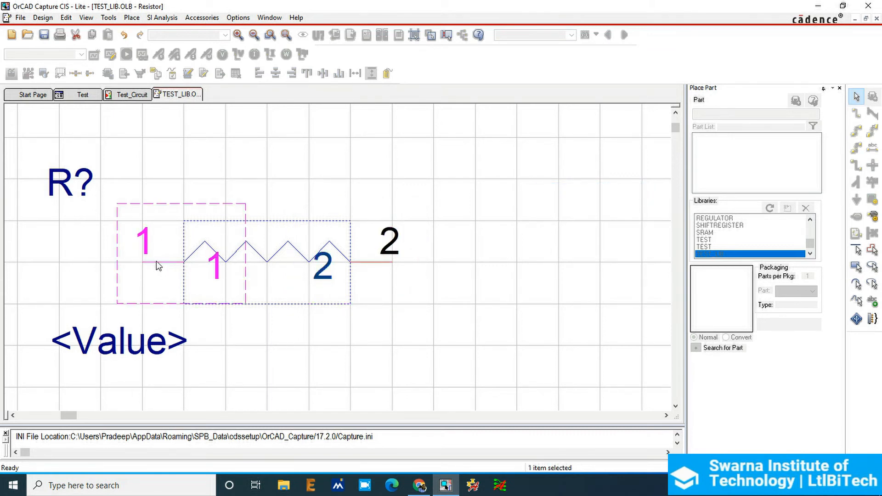
left_click(546, 199)
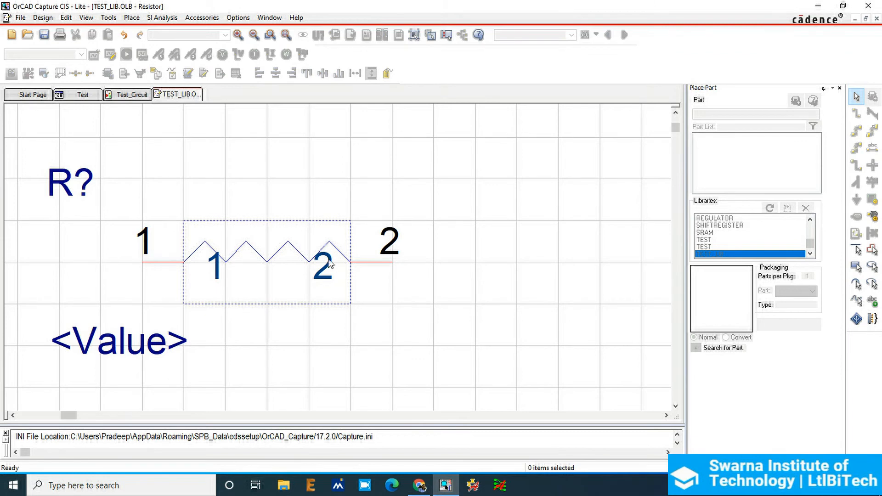
Step: Set both Pin Names Visible and Pin Numbers Visible to False in the part properties
left_click(238, 18)
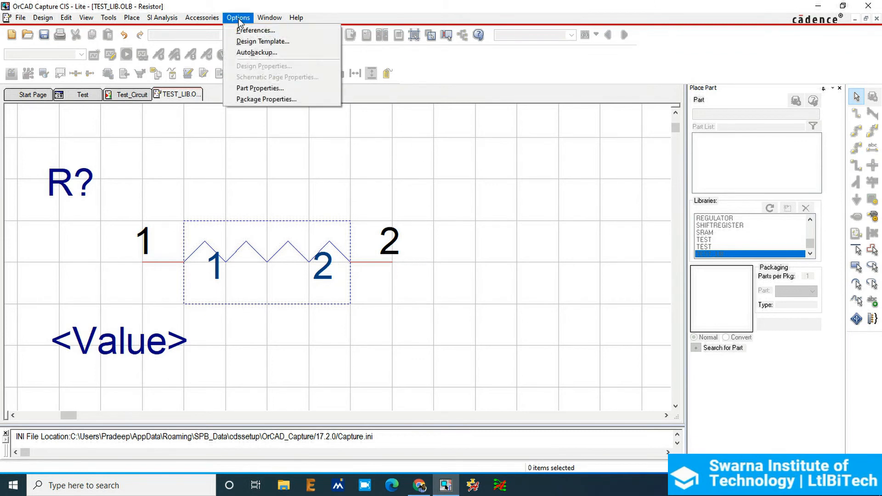
left_click(262, 89)
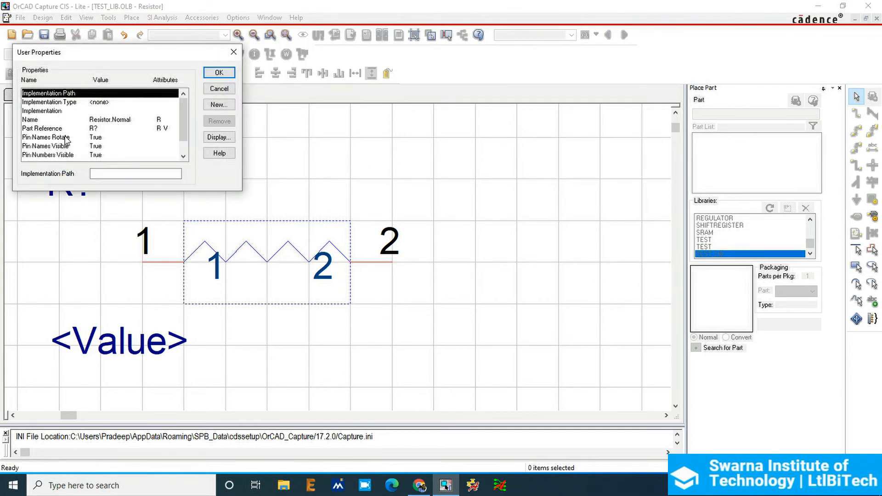
left_click(44, 146)
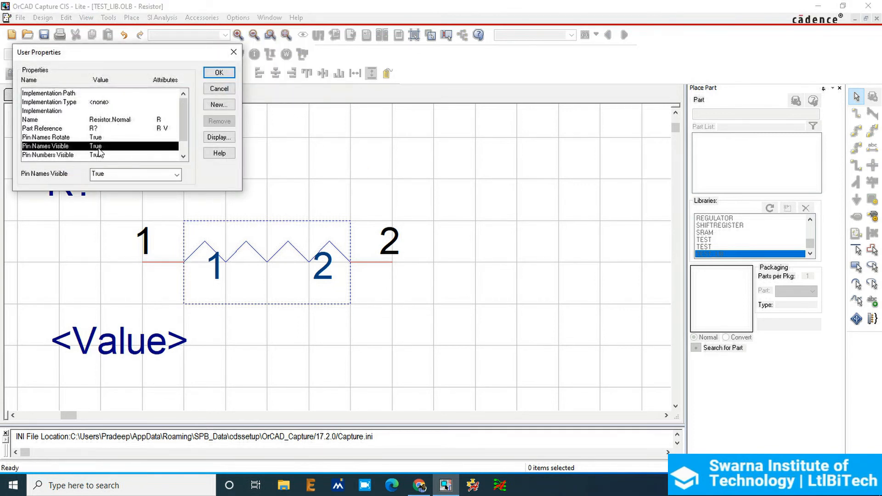
left_click(113, 175)
left_click(120, 194)
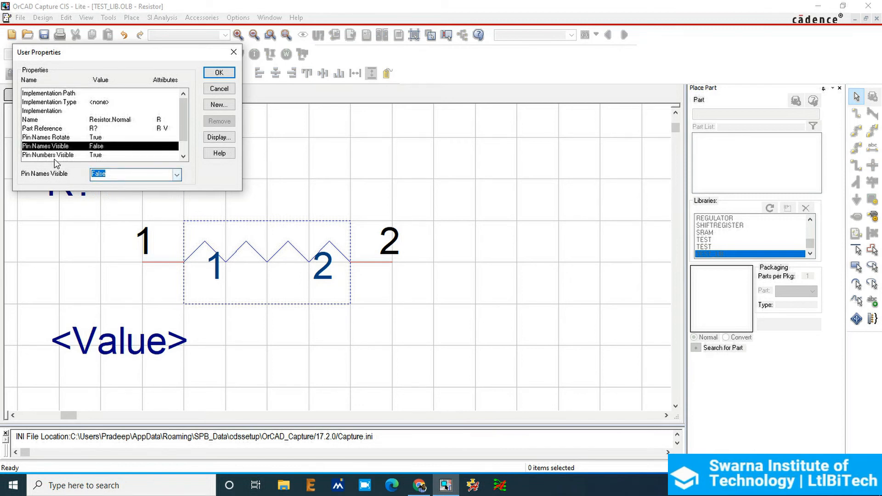
left_click(54, 155)
left_click(112, 173)
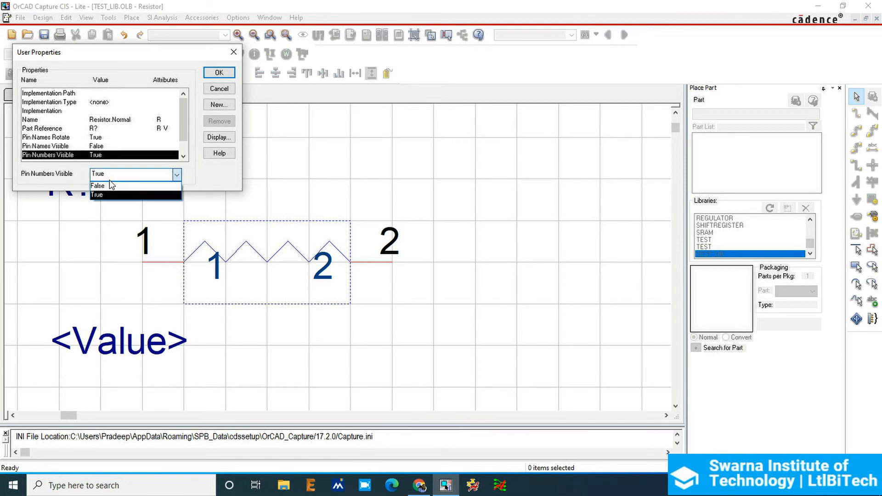
left_click(110, 185)
left_click(219, 74)
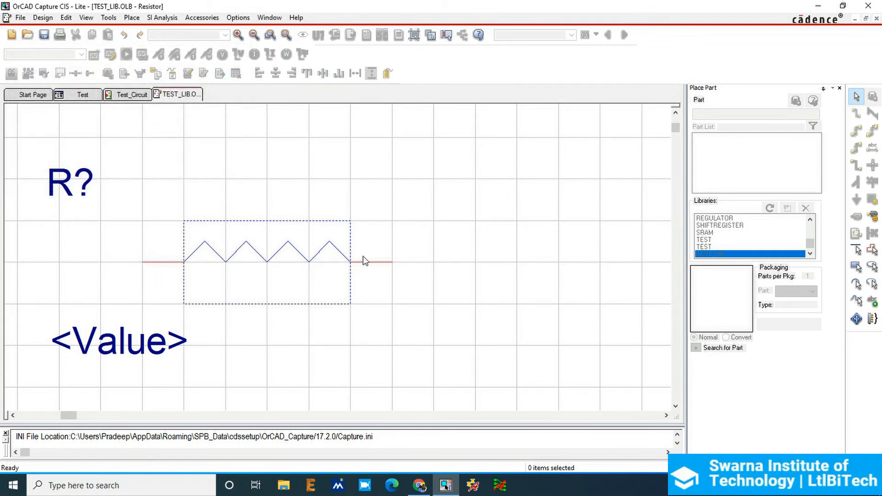
Step: Move the R? label just above the boundary box and the <Value> label just below it, both aligned with its left edge
scroll(460, 221, "down", 1)
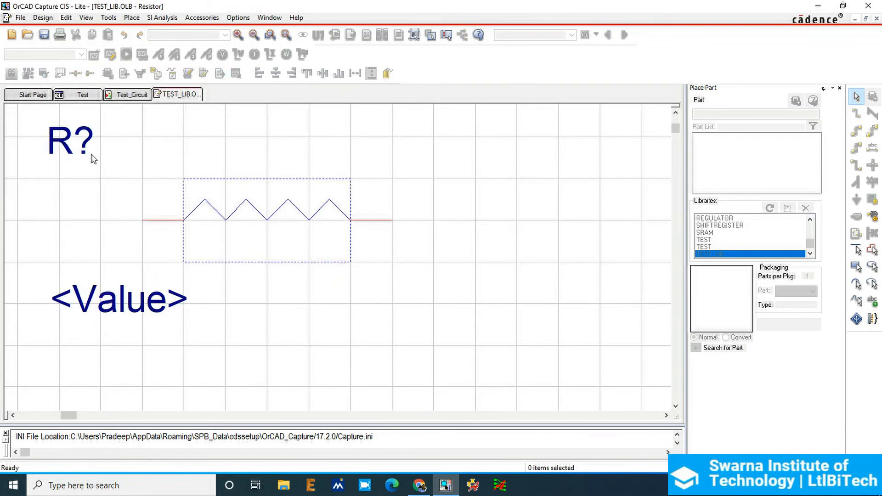
left_click(69, 146)
left_click_drag(70, 146, 197, 154)
left_click(138, 299)
left_click_drag(137, 298, 271, 281)
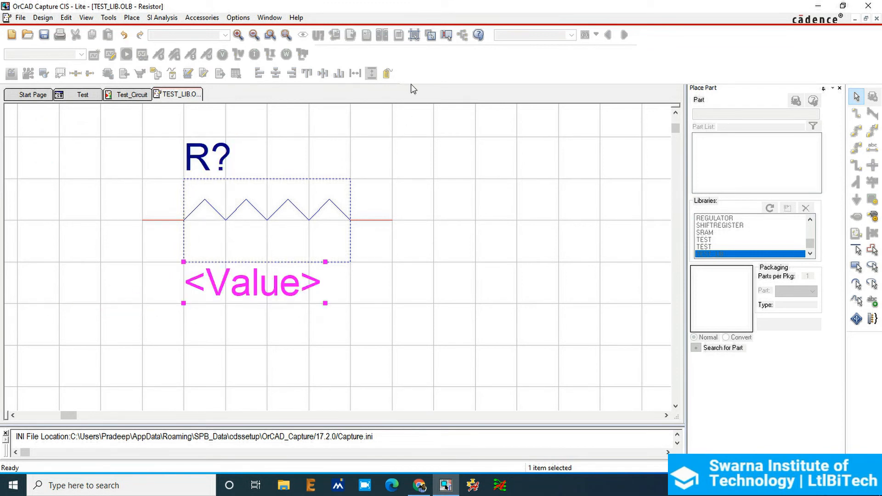
Step: Nudge the R? label slightly upward with grid snapping off, keeping it left-aligned with the boundary, and turn snapping back on
left_click(415, 38)
left_click(197, 159)
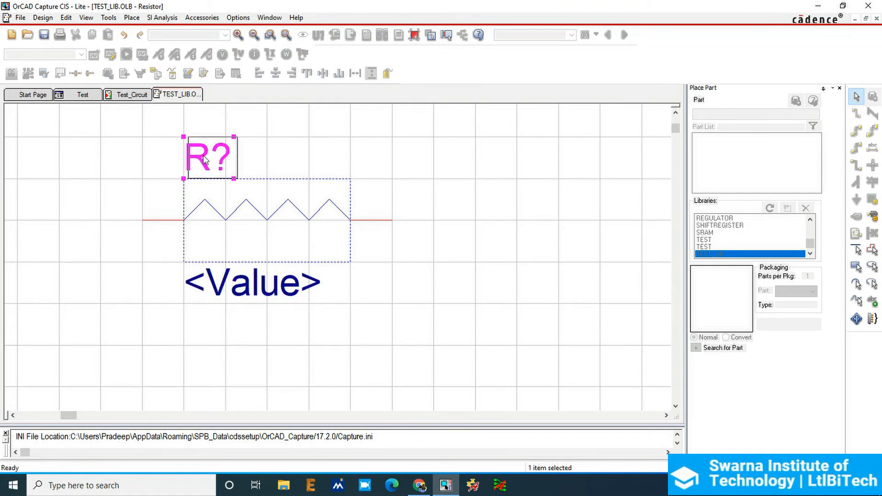
mouse_move(197, 159)
left_mouse_down()
mouse_move(203, 186)
mouse_move(196, 156)
mouse_move(209, 155)
mouse_move(225, 177)
mouse_move(201, 157)
left_mouse_up()
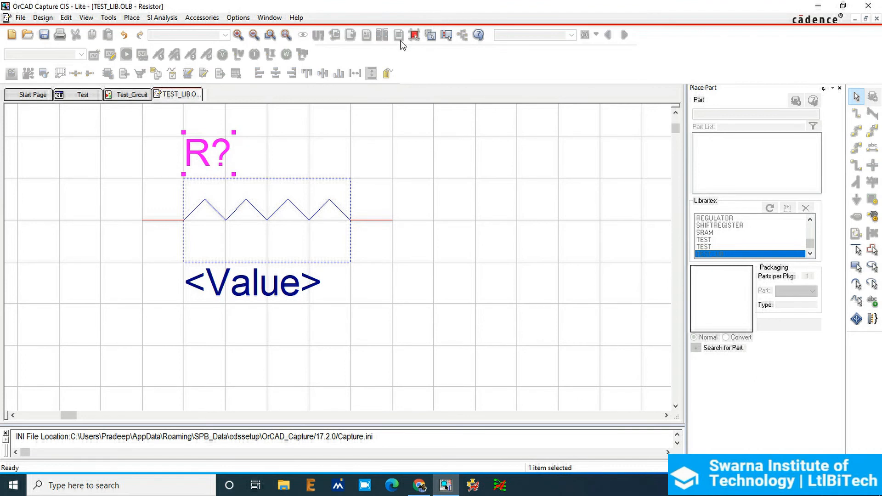
left_click(414, 37)
left_click_drag(209, 153, 232, 148)
left_click(456, 149)
Step: Change the shape of pin 2, at the zigzag's right end, to Line
scroll(134, 148, "up", 4)
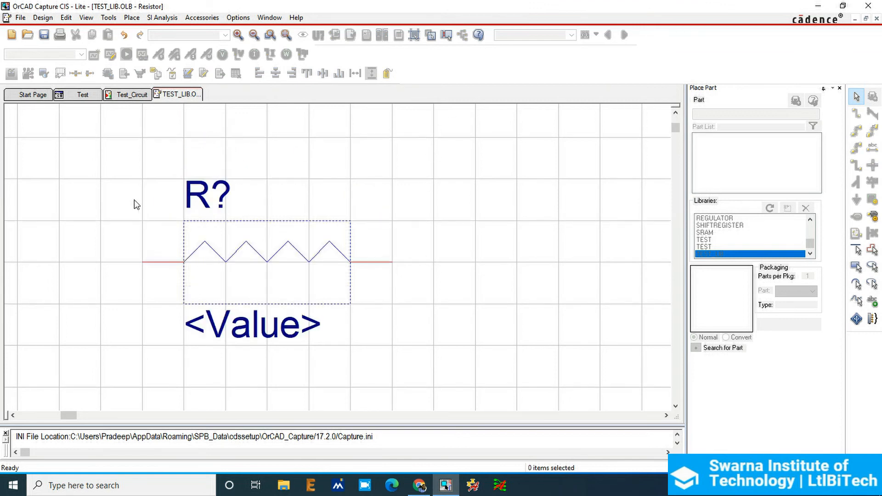
scroll(362, 209, "down", 2)
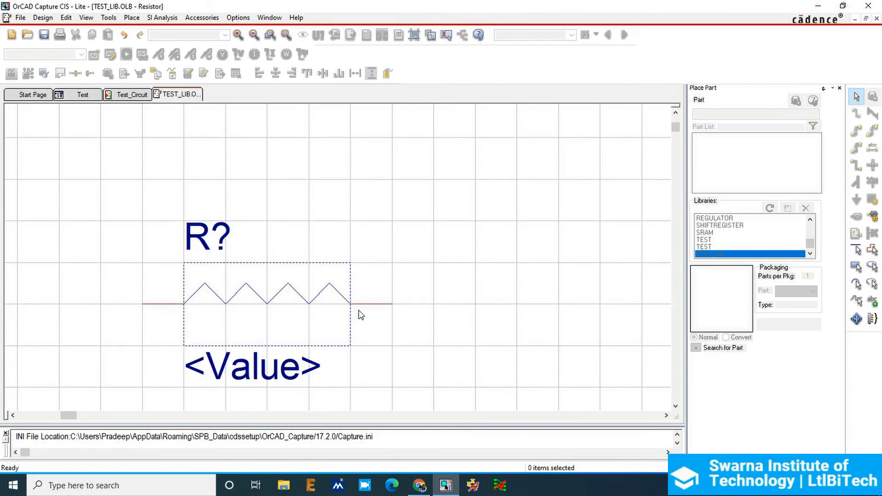
left_click(371, 305)
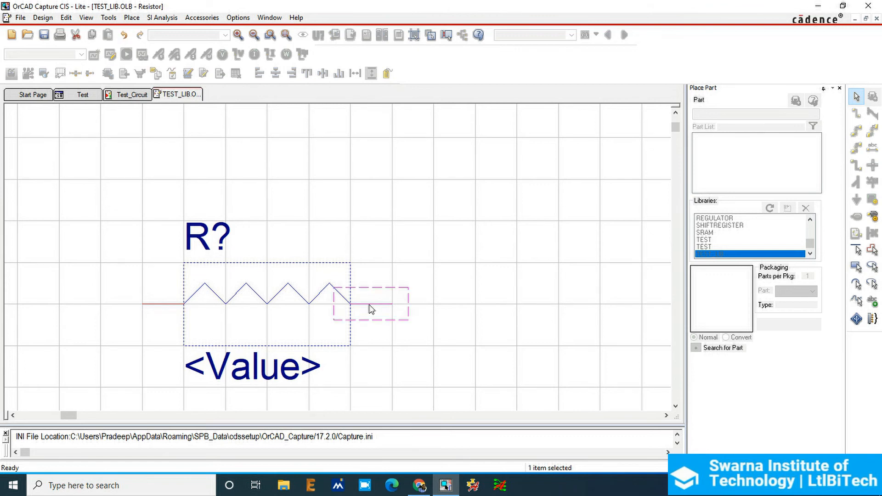
double_click(369, 304)
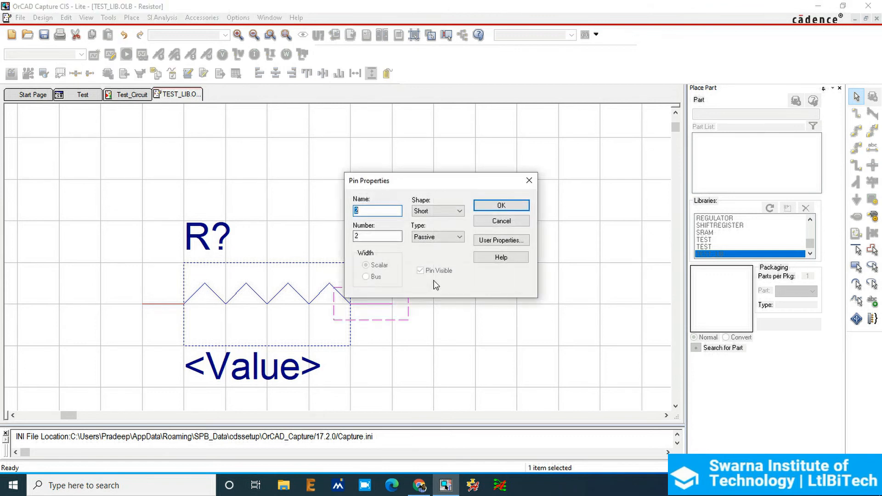
left_click(443, 211)
left_click(442, 214)
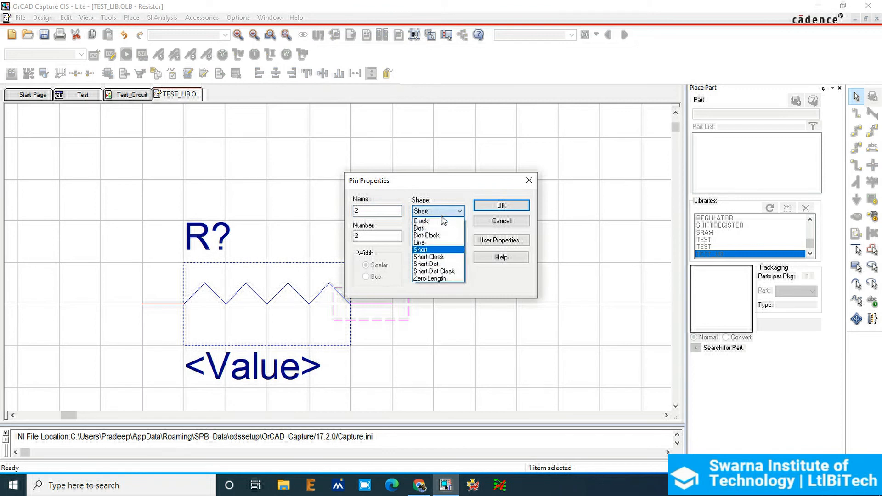
left_click(436, 242)
left_click(502, 207)
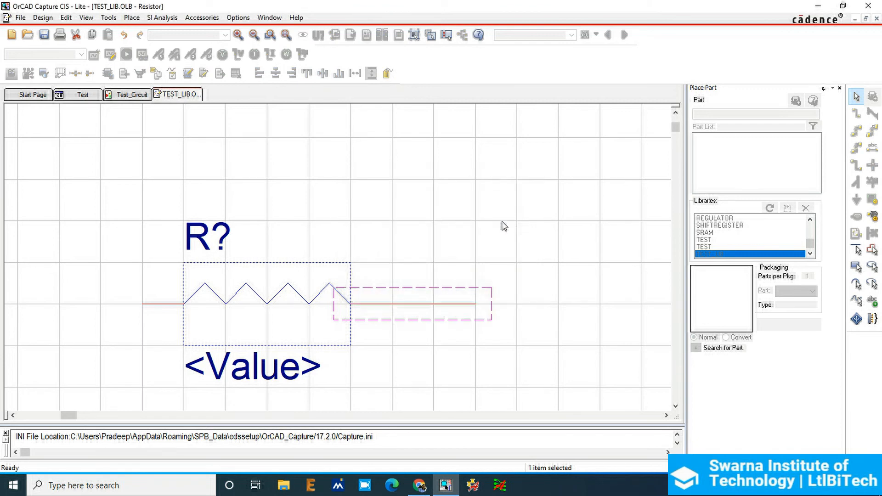
left_click(432, 315)
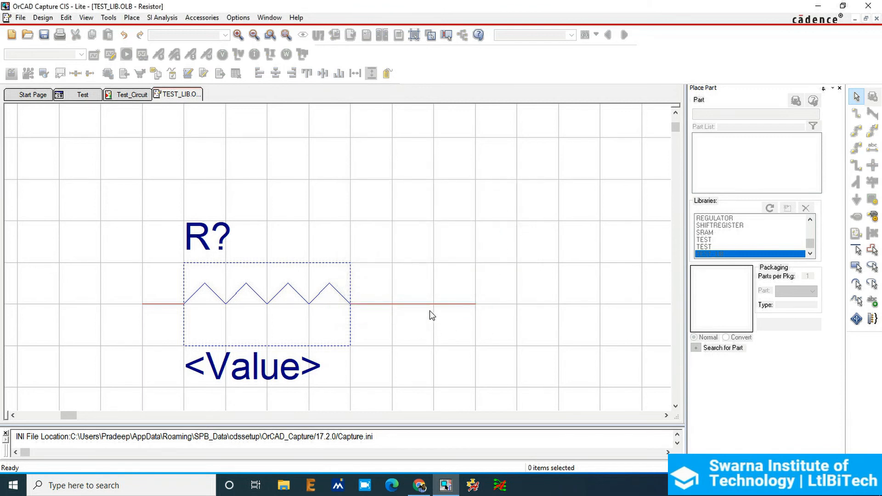
Step: Reapply the Line shape to pin 2 at the zigzag's right end
double_click(404, 305)
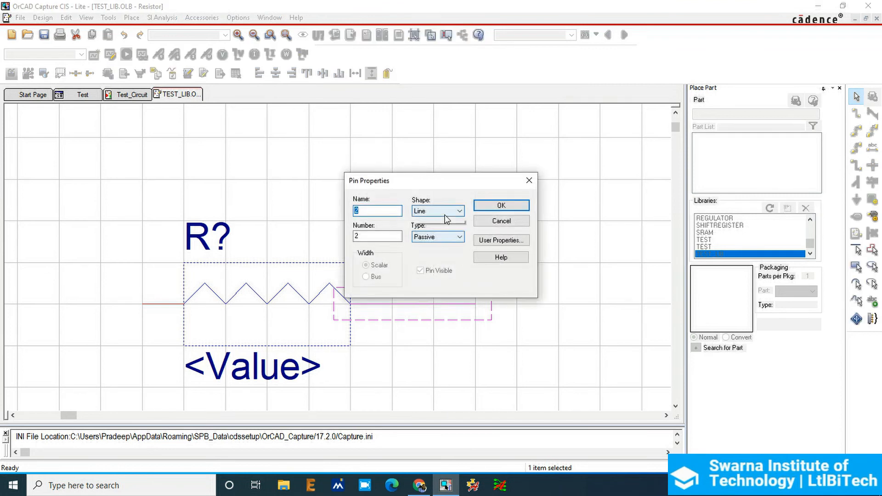
left_click(448, 211)
left_click(436, 242)
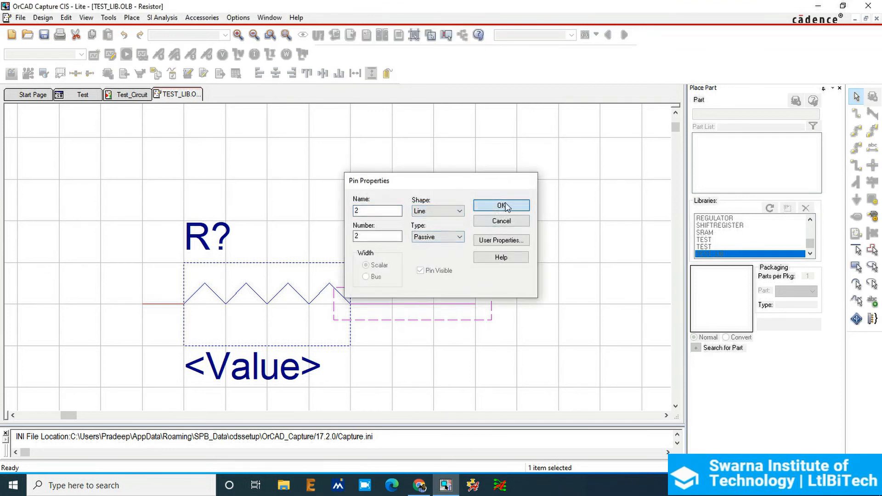
left_click(501, 205)
Step: Set the shape of the resistor's pin 2 to Short
double_click(409, 305)
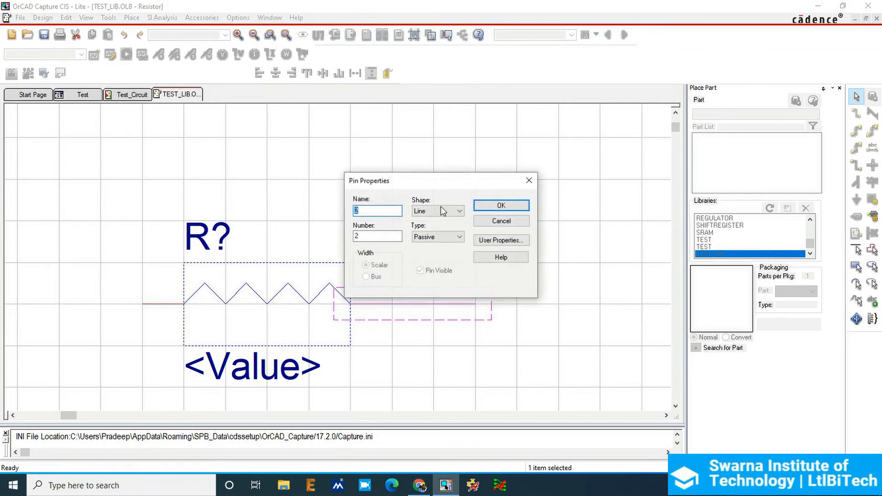
left_click(443, 211)
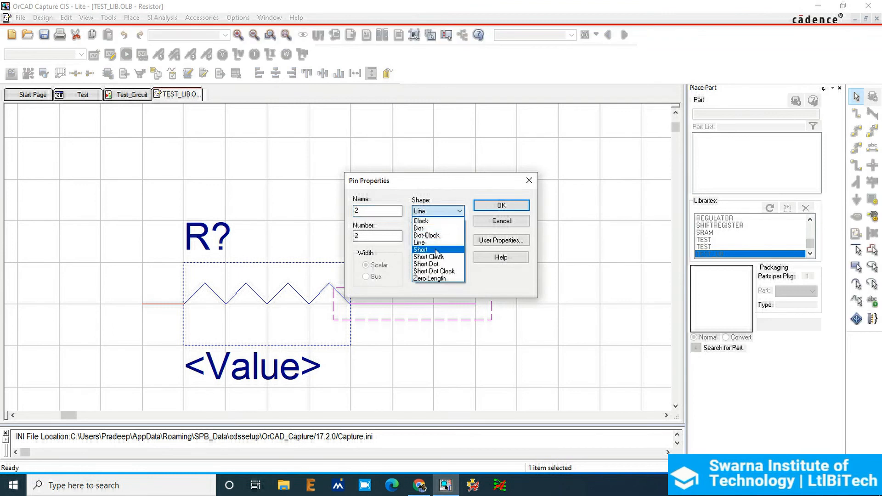
left_click(437, 250)
left_click(490, 206)
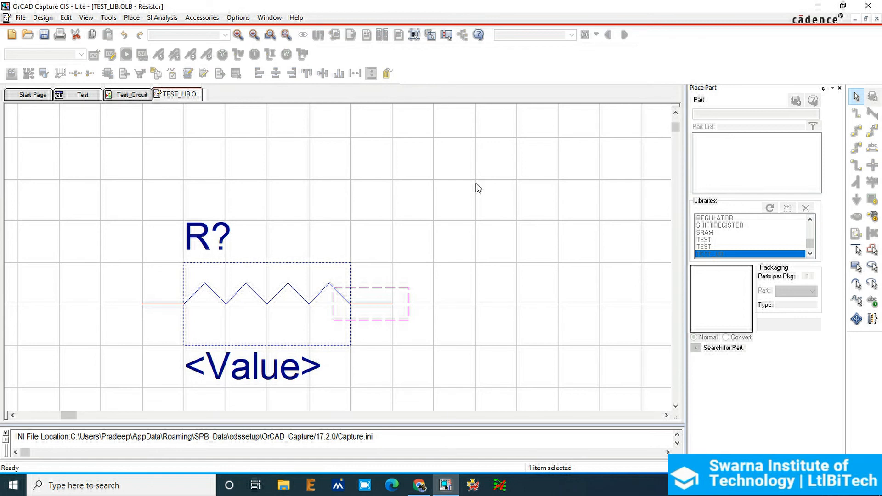
left_click(475, 188)
scroll(507, 177, "down", 2)
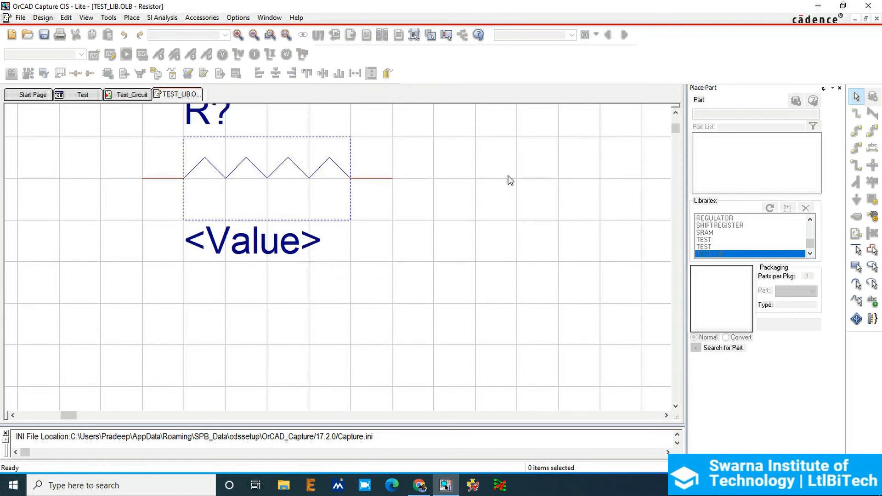
Step: Save the Resistor part to the library and close its part editor
right_click(179, 100)
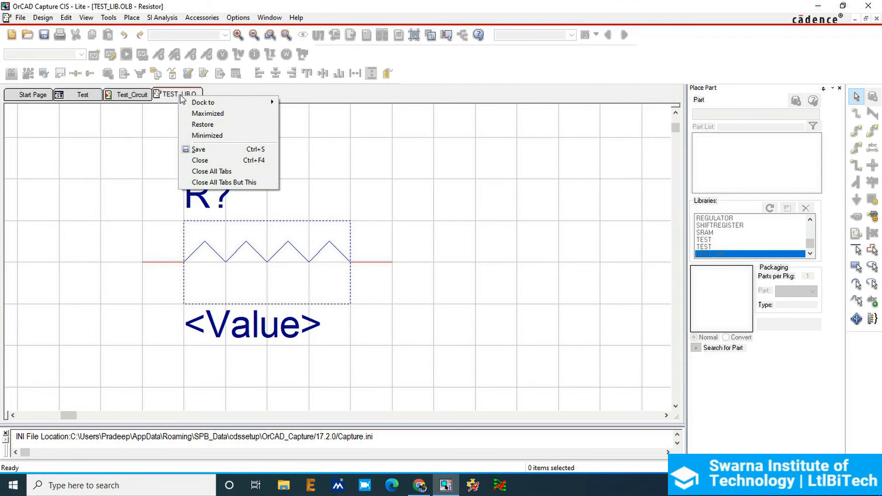
left_click(204, 150)
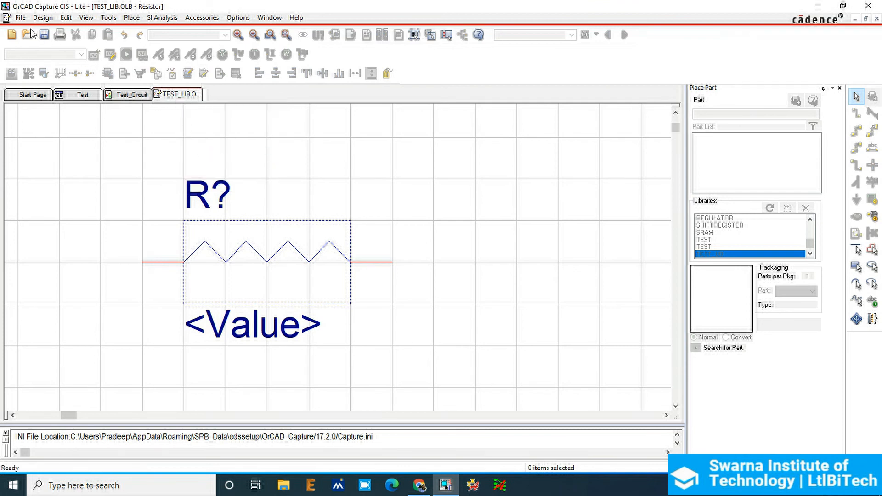
left_click(20, 17)
left_click(23, 66)
right_click(174, 101)
left_click(199, 163)
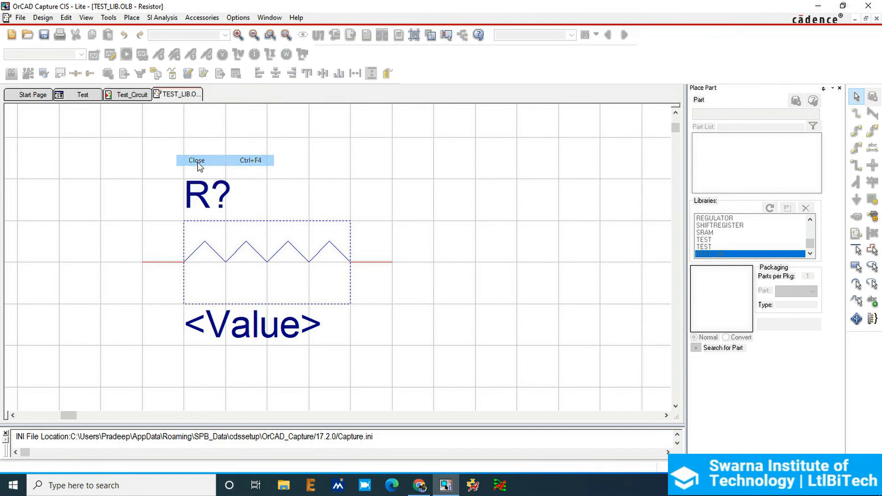
left_click(201, 236)
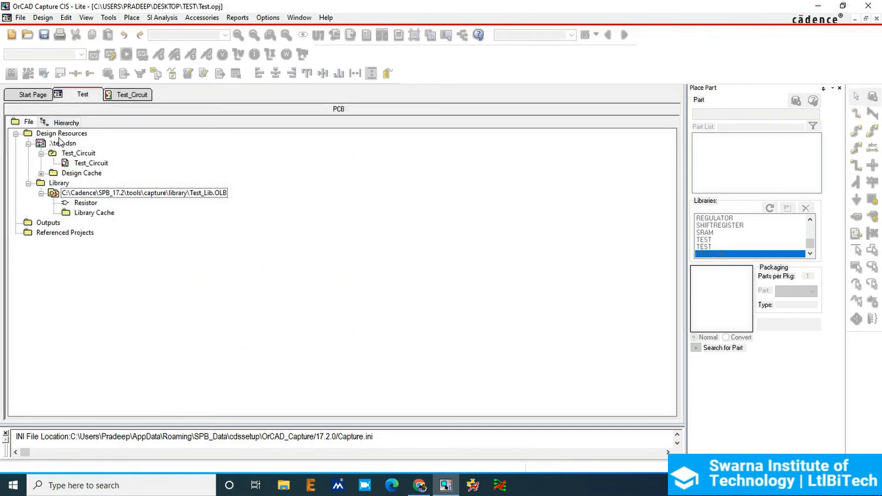
Step: Go to the Test_Circuit schematic page and select the Resistor part from the TEST_LIB library for placement
left_click(92, 195)
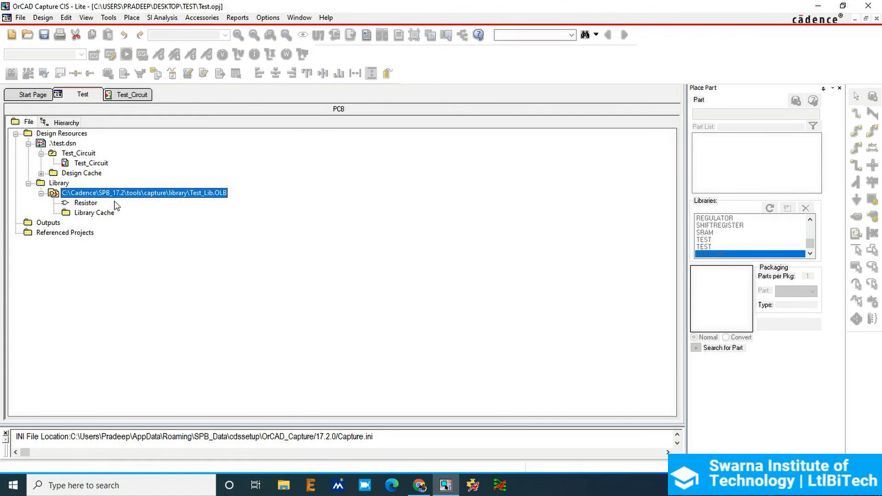
left_click(124, 98)
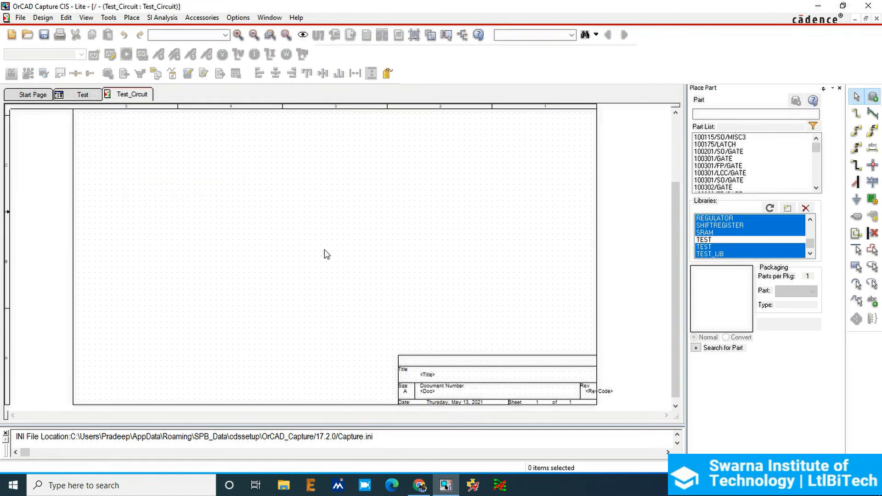
left_click(717, 254)
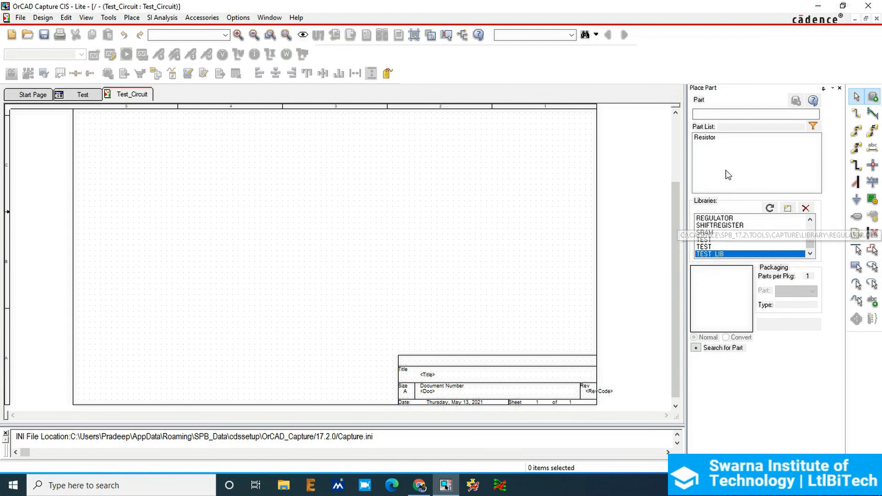
left_click(705, 137)
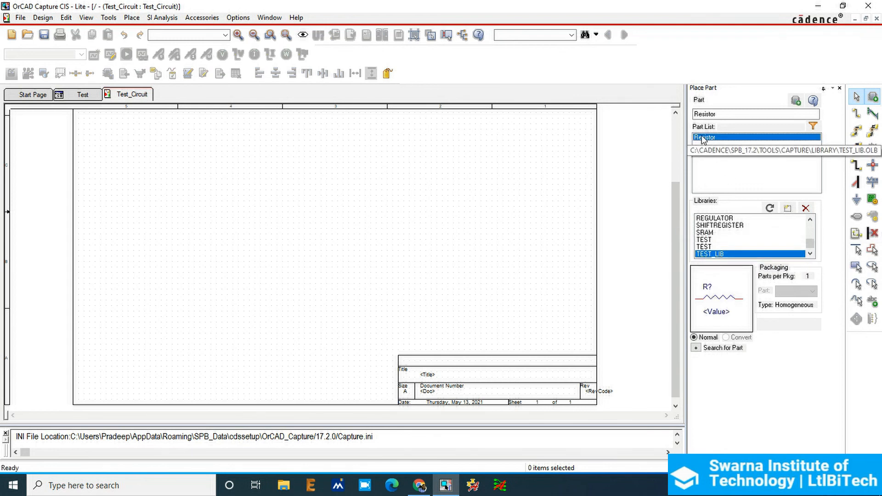
Step: Place two Resistor parts side by side in the upper middle of the schematic page and end placement
double_click(702, 137)
left_click(327, 193)
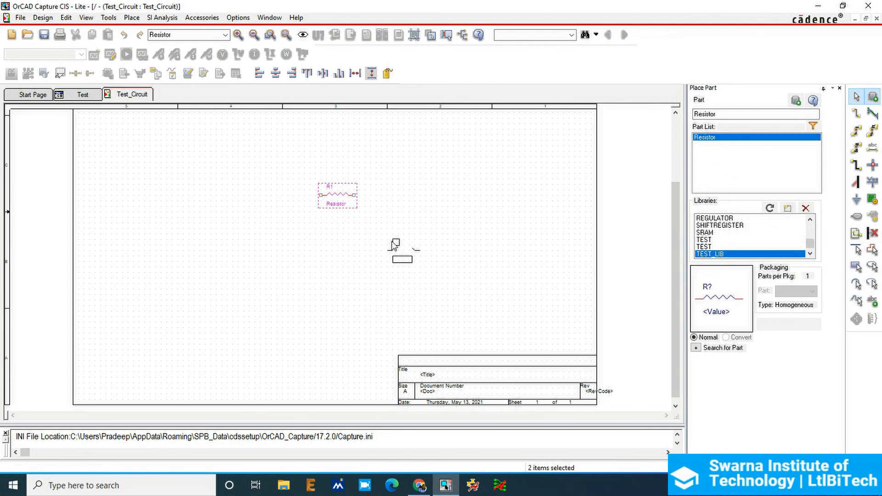
left_click(394, 197)
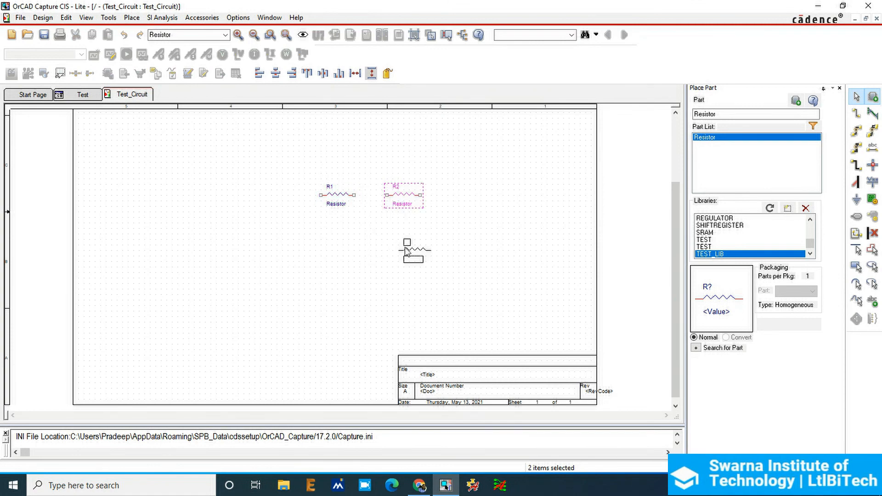
right_click(419, 247)
left_click(441, 252)
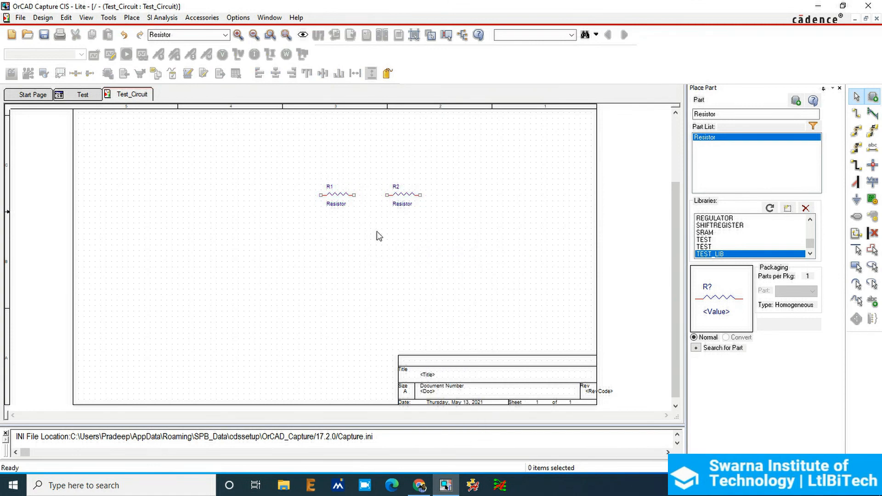
scroll(352, 204, "up", 2, "ctrl")
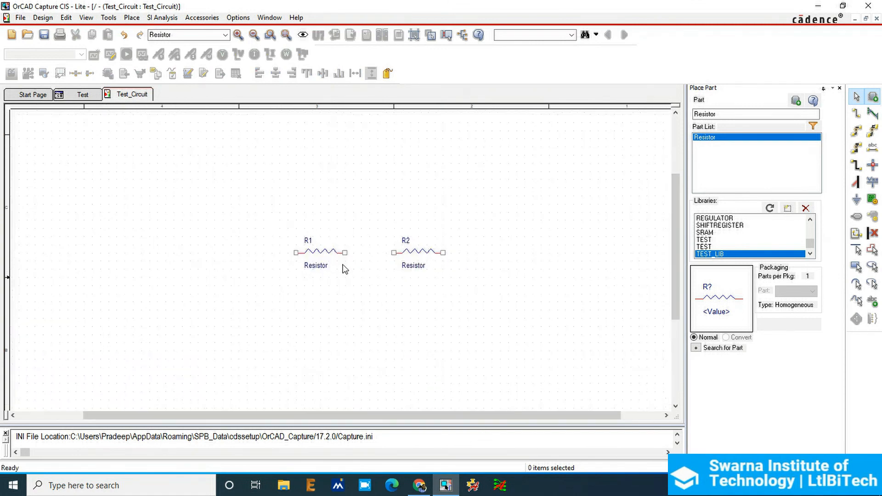